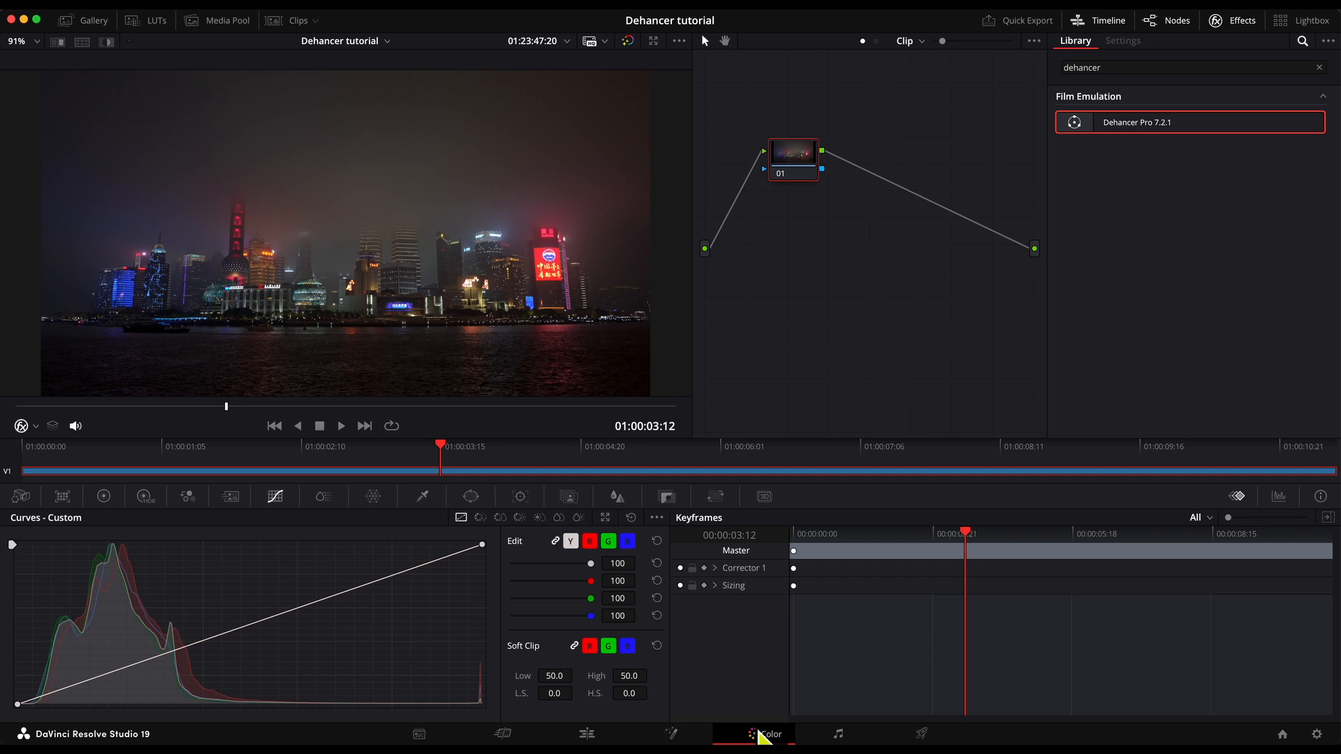
Apply the Dehancer Pro 7.2.1 effect to node 01 and disable all of its tools.
click(1319, 68)
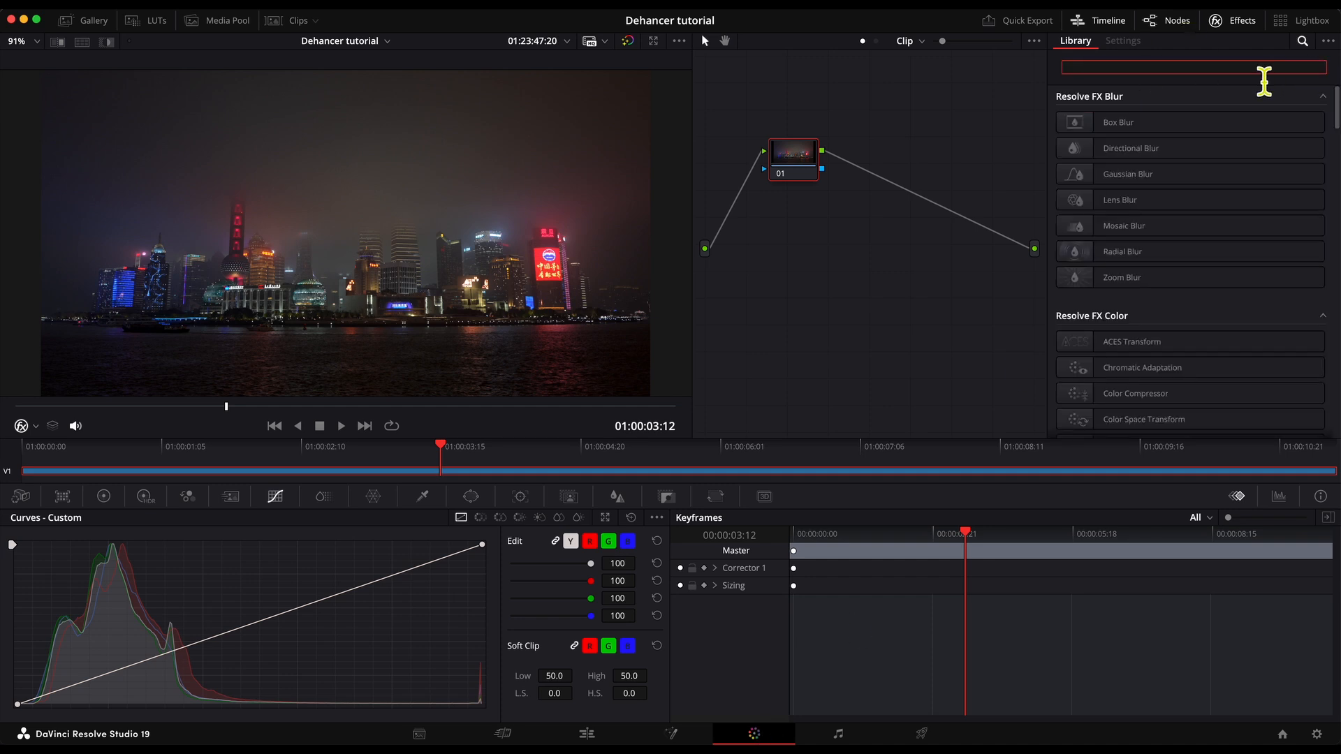
text(dehancer)
drag(1229, 126, 815, 170)
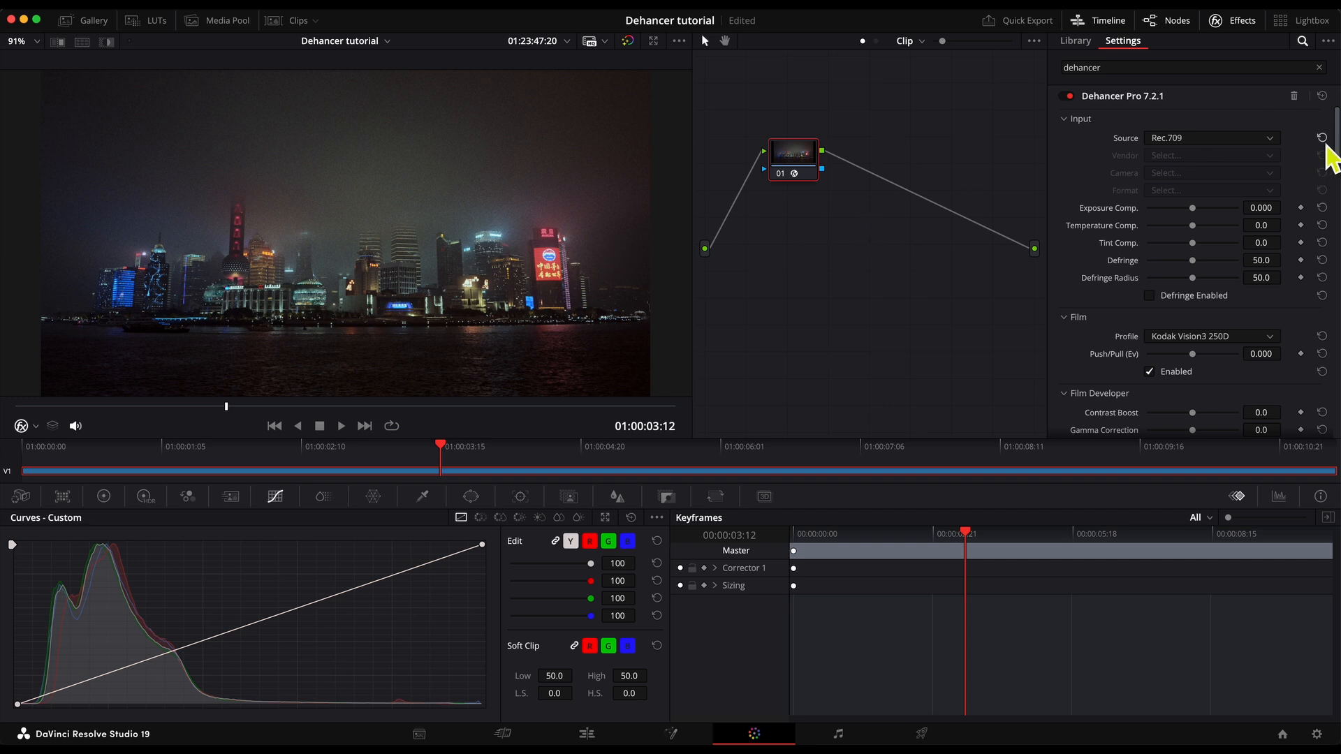
scroll(1331, 266, down, 15)
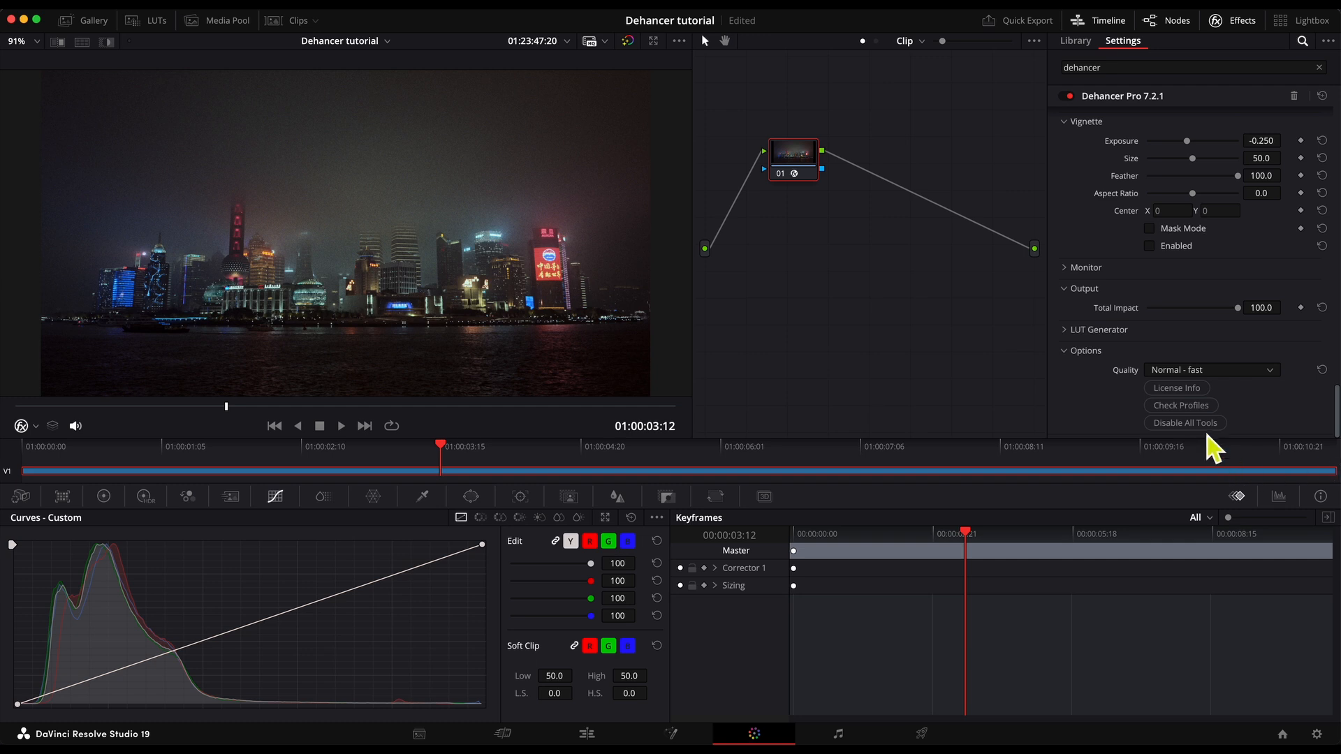
click(1195, 424)
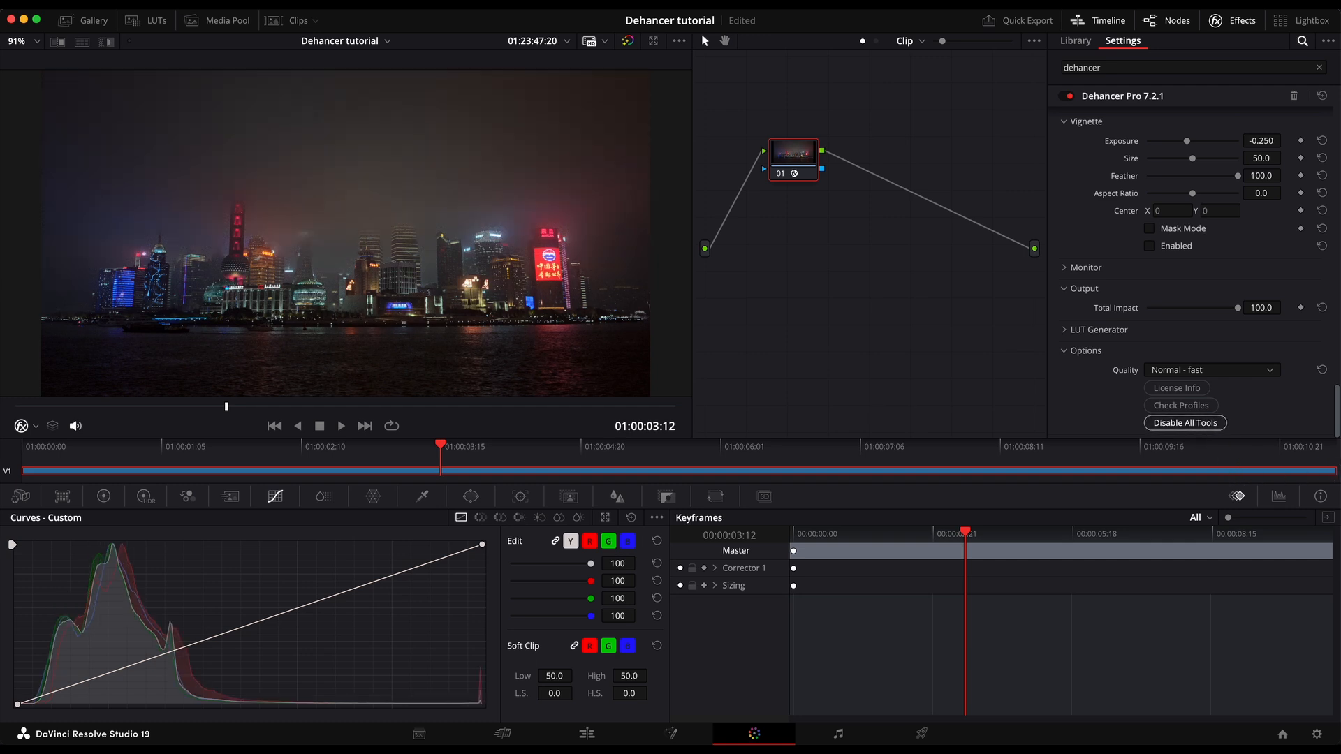
Enable Dehancer's Film tool and choose the Kodak Ektar 100 film profile.
scroll(1335, 419, up, 15)
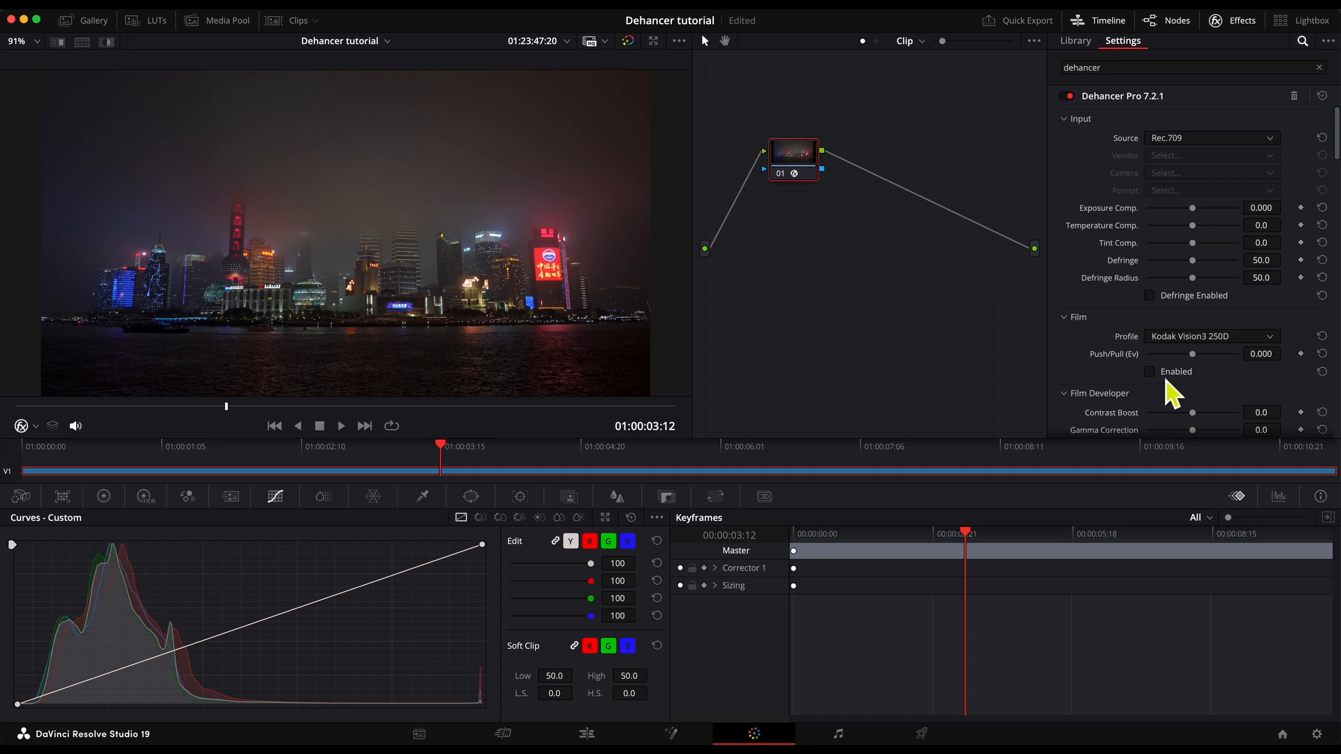
click(1195, 337)
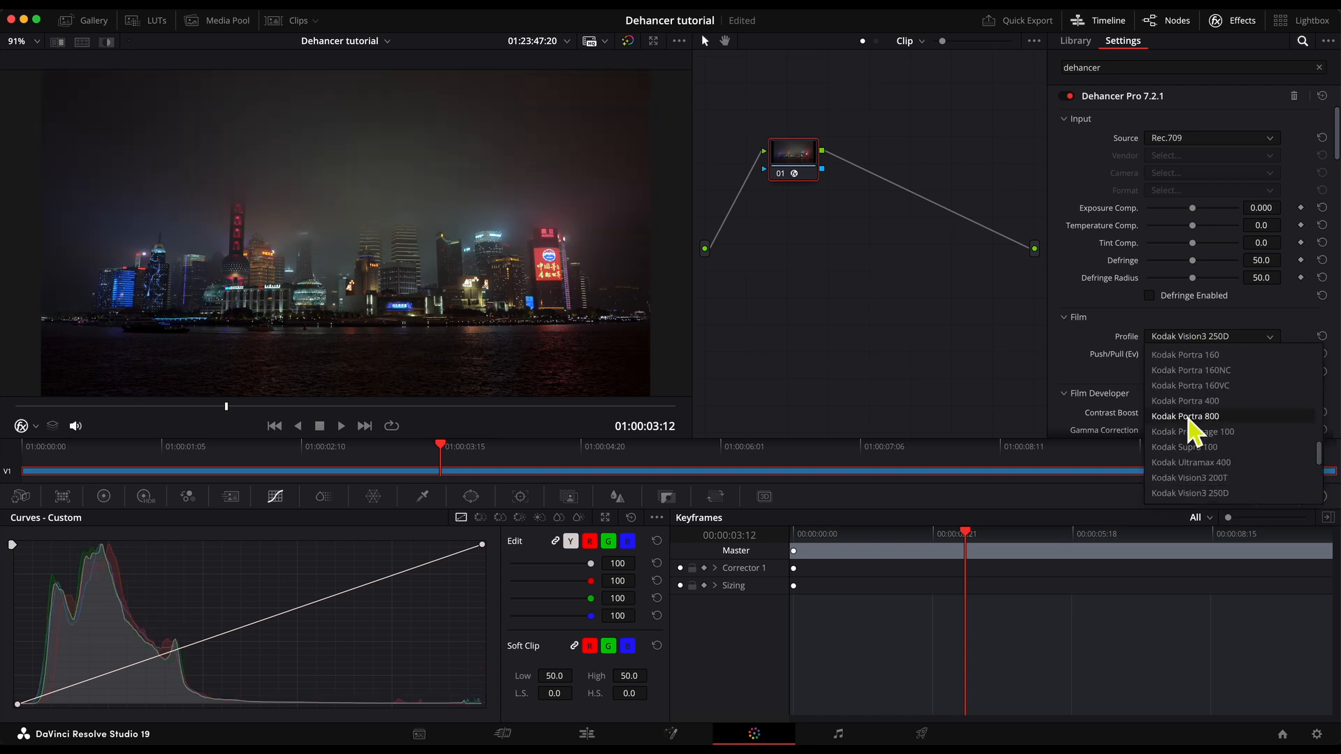
scroll(1195, 440, down, 5)
scroll(1202, 461, up, 8)
scroll(1205, 426, up, 6)
scroll(1206, 418, down, 6)
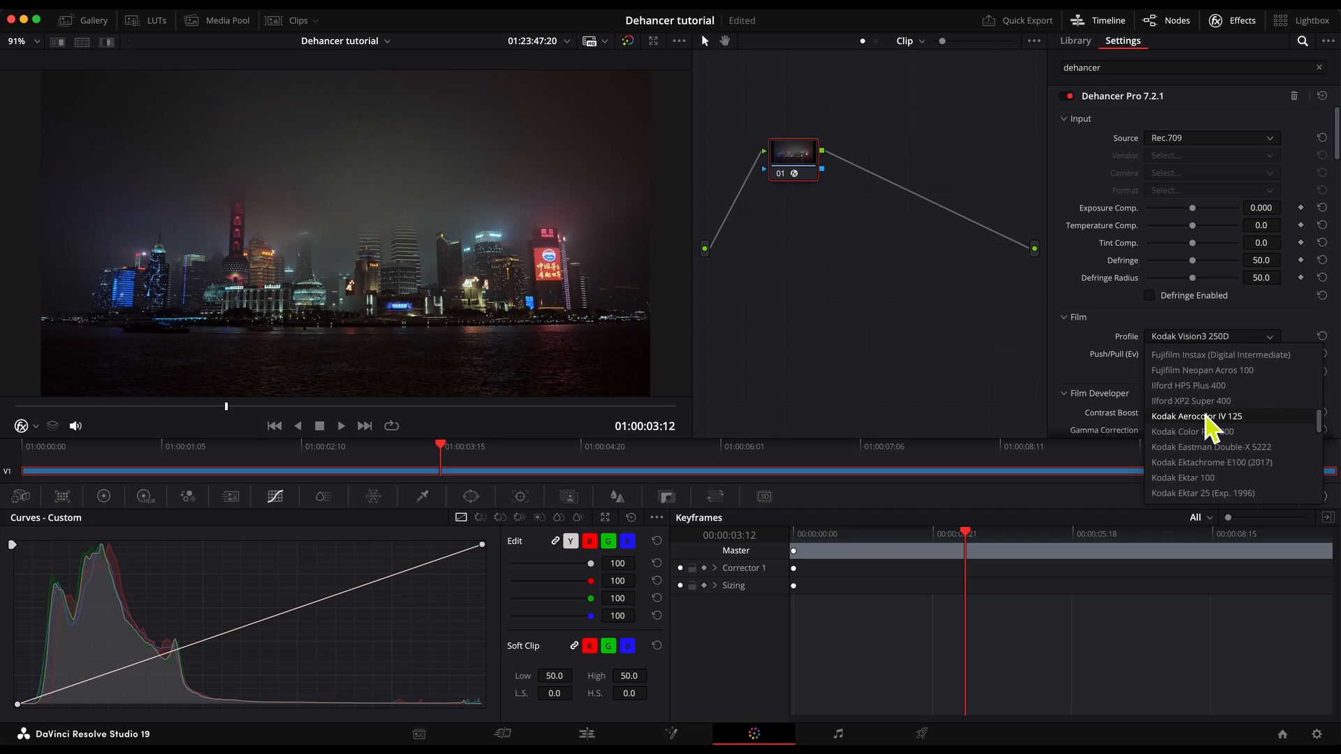
click(1238, 479)
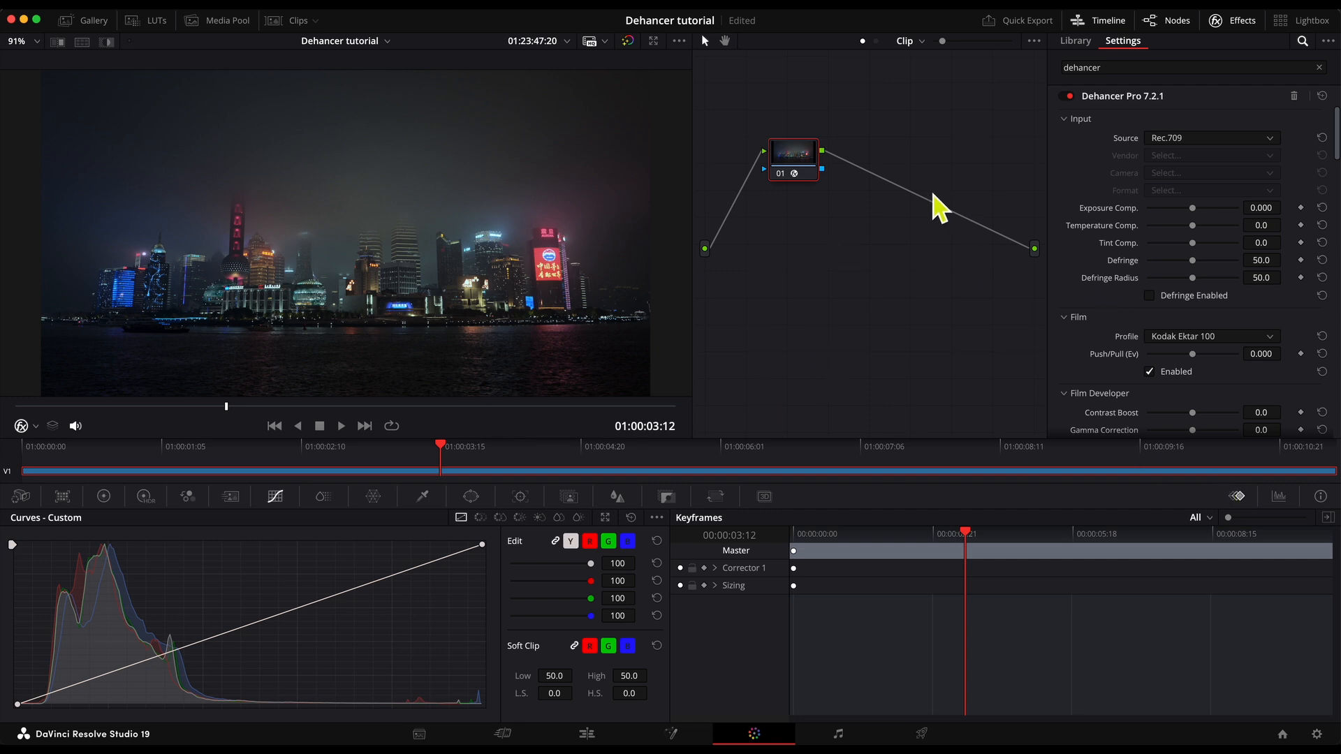
Compare the film look on and off, and set its Push/Pull to about -0.296 Ev.
click(1151, 373)
mouse_move(1198, 356)
mouse_down()
mouse_move(1183, 359)
mouse_move(1214, 360)
mouse_move(1191, 358)
mouse_move(1203, 371)
mouse_up()
mouse_move(1193, 366)
mouse_down()
mouse_move(1215, 367)
mouse_move(1189, 368)
mouse_up()
drag(1193, 358, 1193, 362)
Enable the Film Developer and set its Color Boost to about 20.9, testing extreme desaturation first.
drag(1338, 135, 1338, 166)
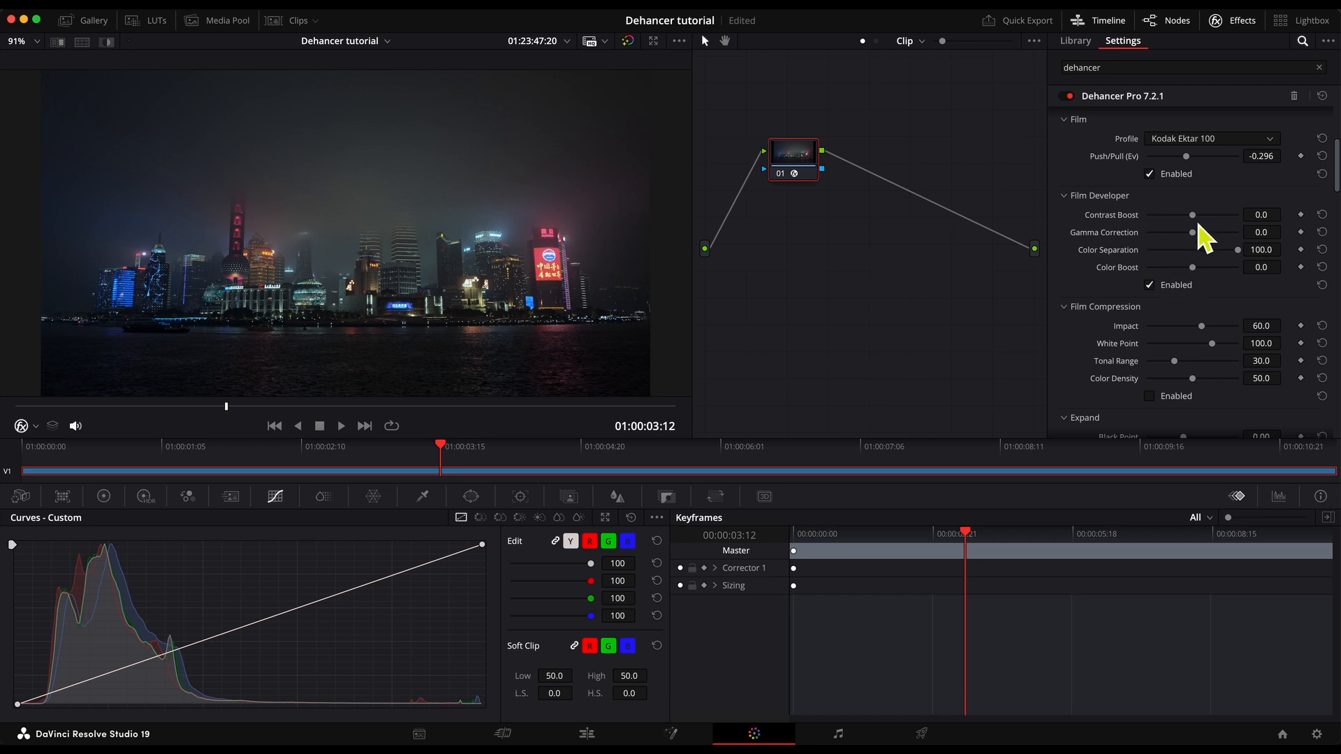
mouse_move(1196, 268)
mouse_down()
mouse_move(1215, 275)
mouse_move(1097, 288)
mouse_up()
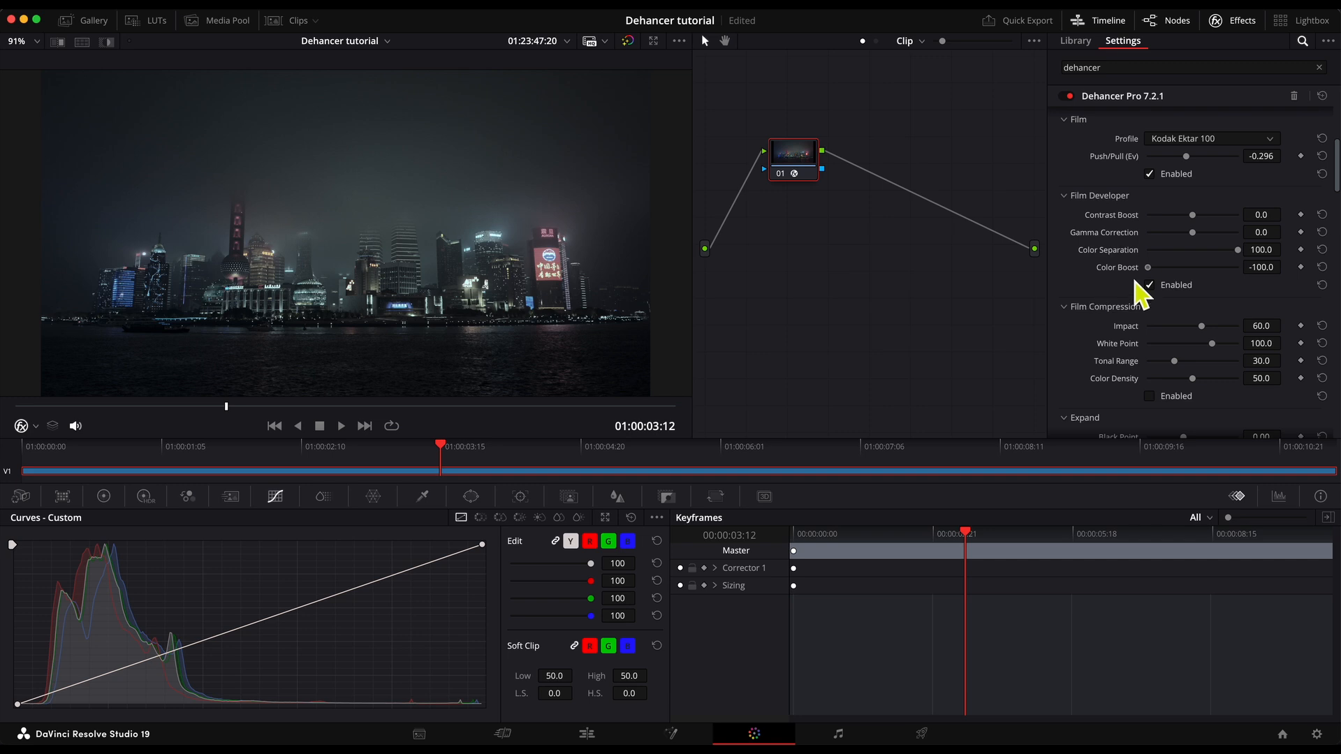
drag(1135, 280, 1209, 284)
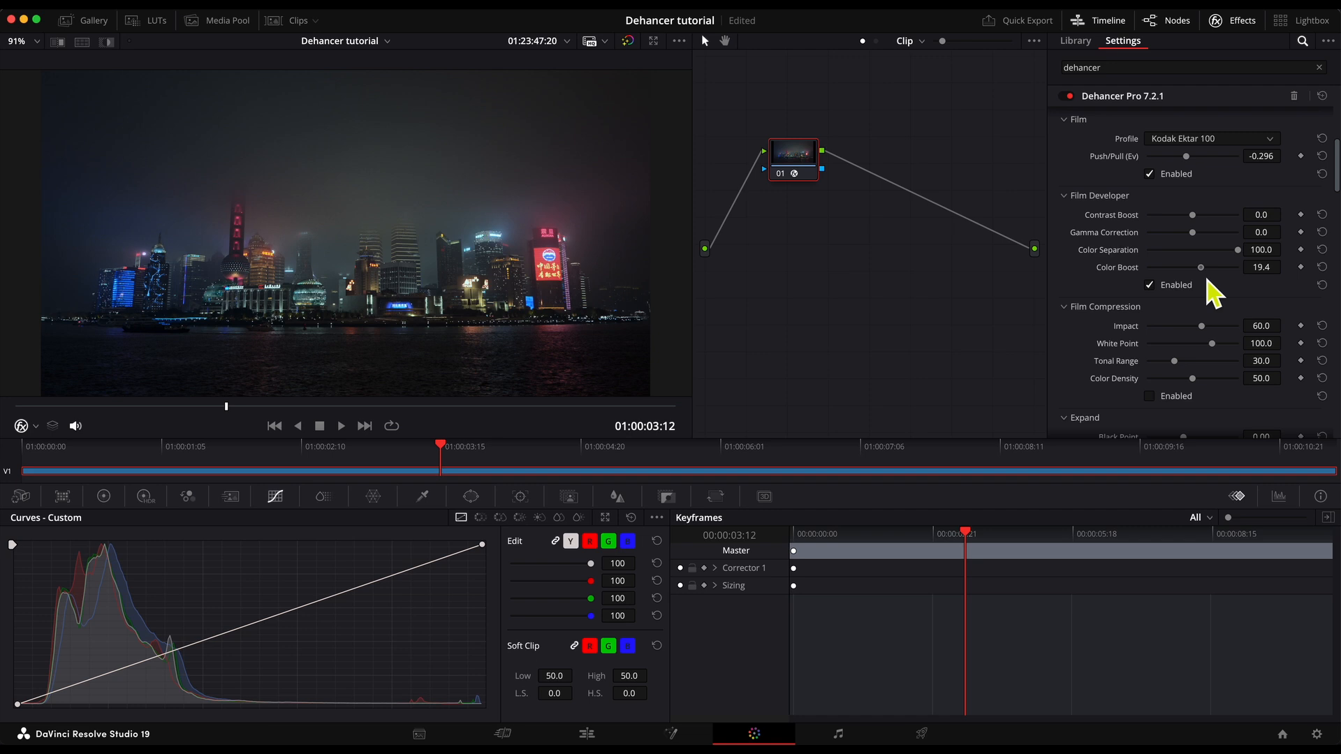
Try Film Compression with a Tonal Range of 31.0 and a changed Impact, resetting the Impact and turning the tool off.
scroll(1196, 334, down, 1)
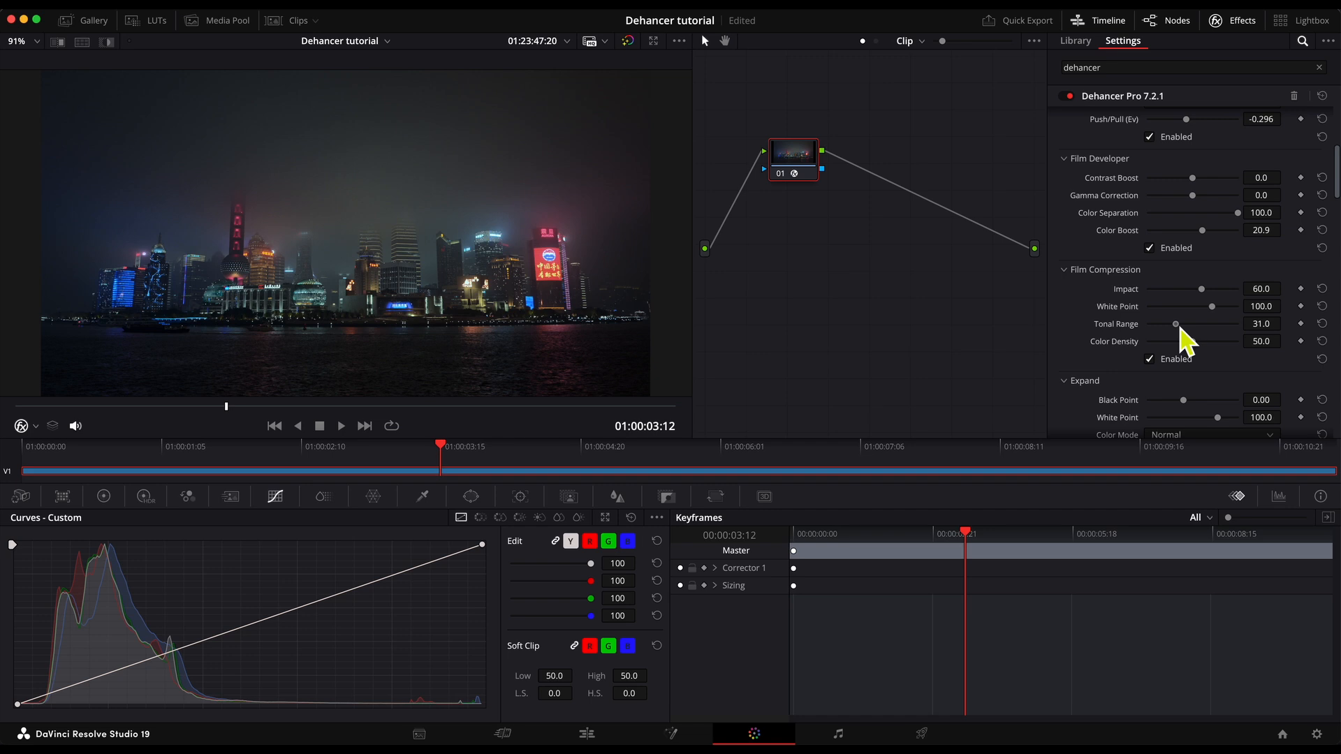
mouse_move(1201, 289)
mouse_down()
mouse_move(1234, 296)
mouse_move(1209, 294)
mouse_up()
double_click(1208, 292)
click(1187, 361)
In the Expand section, set the Black Point to about 5.58 and the White Point to 90.0, comparing it on and off.
scroll(1159, 387, down, 2)
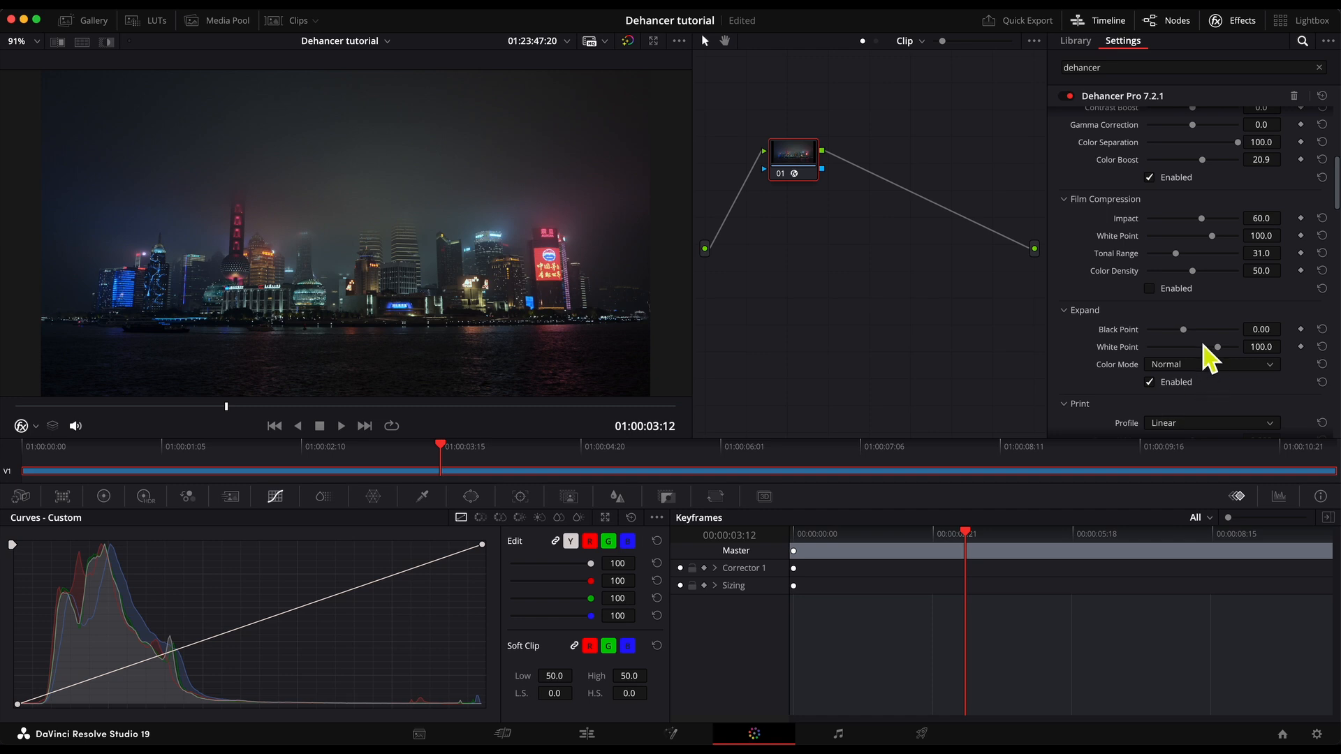
drag(1188, 332, 1198, 335)
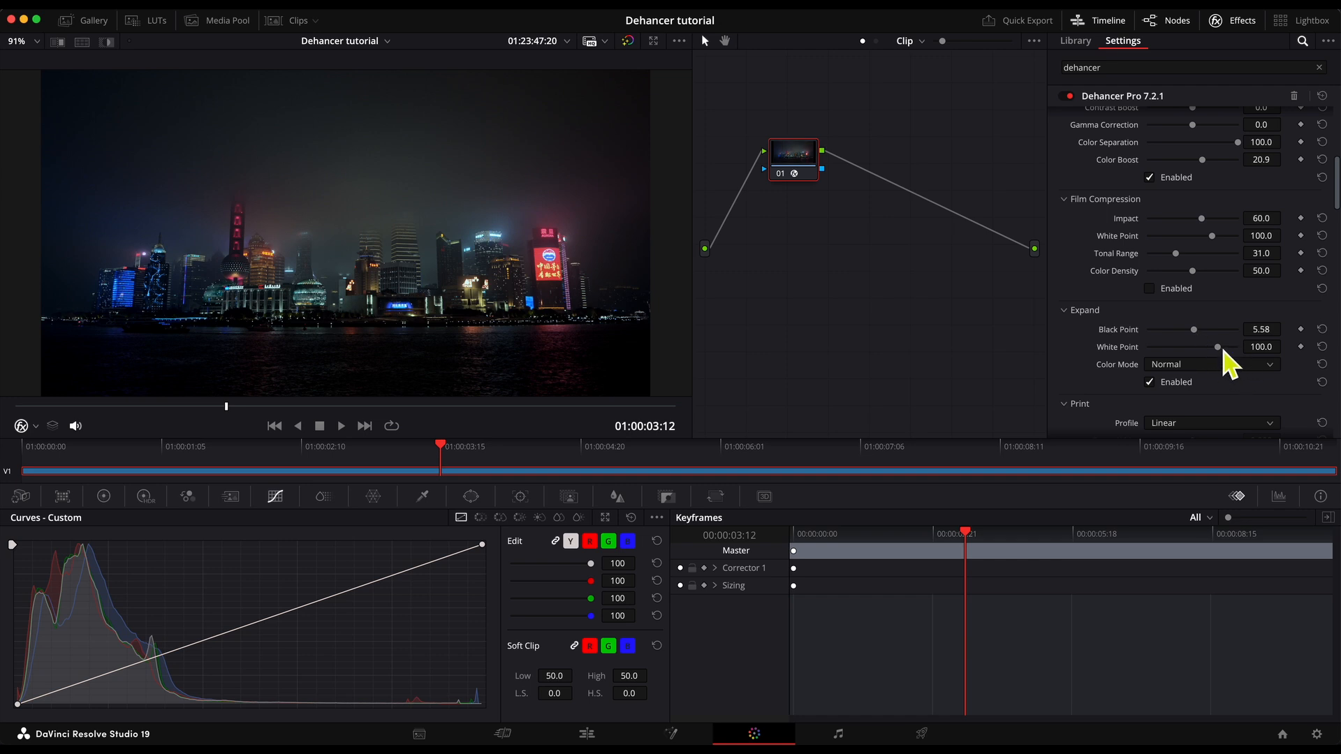
drag(1223, 351, 1212, 350)
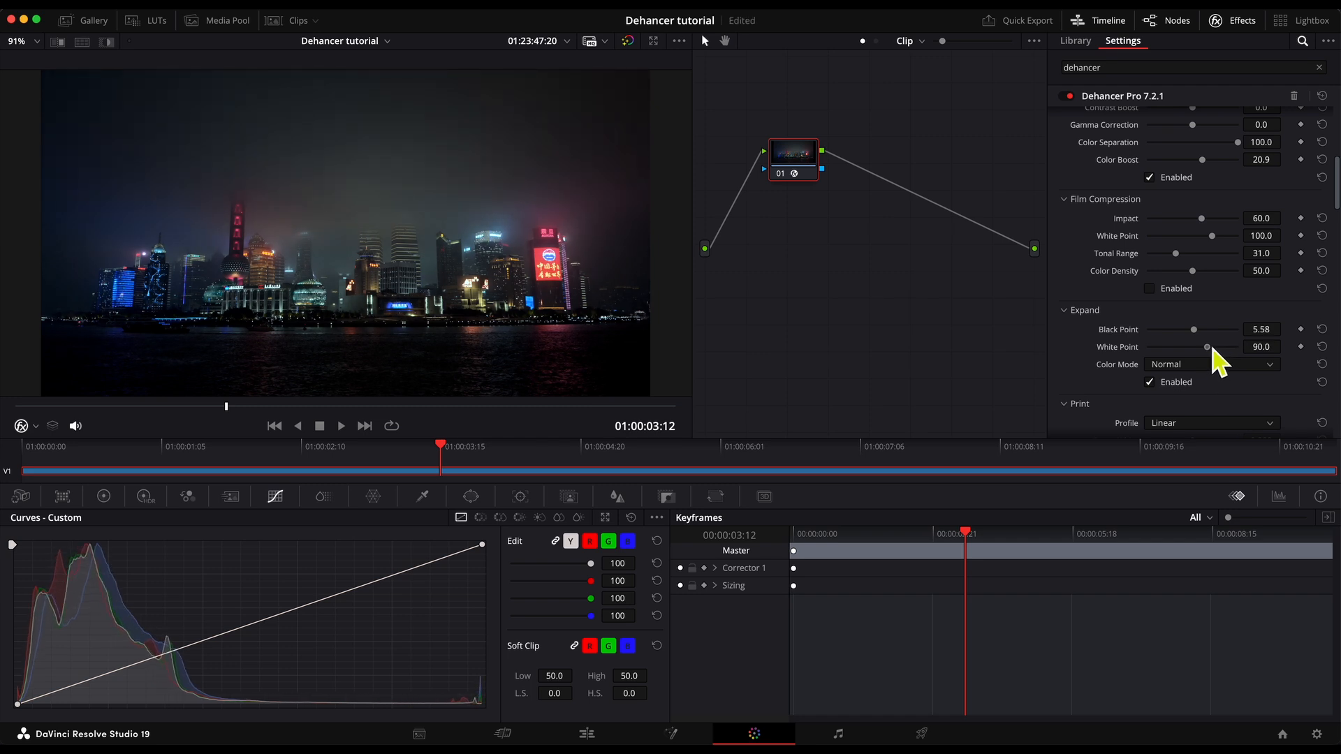
click(1149, 382)
click(1149, 382)
Enable Print with the Kodak 2383 Print Film profile and raise its Exposure to about 0.488 Ev.
scroll(1202, 395, down, 4)
scroll(1181, 349, down, 1)
click(1180, 375)
click(1214, 255)
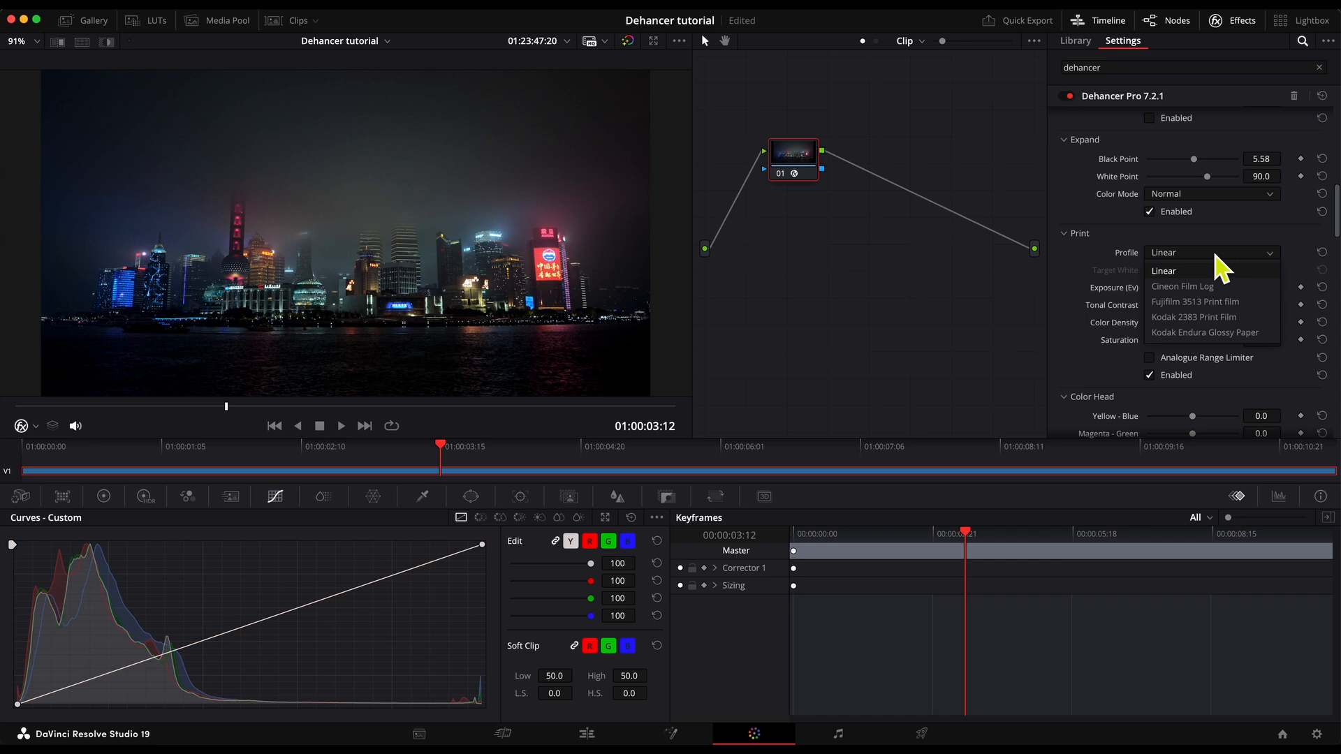
click(1236, 318)
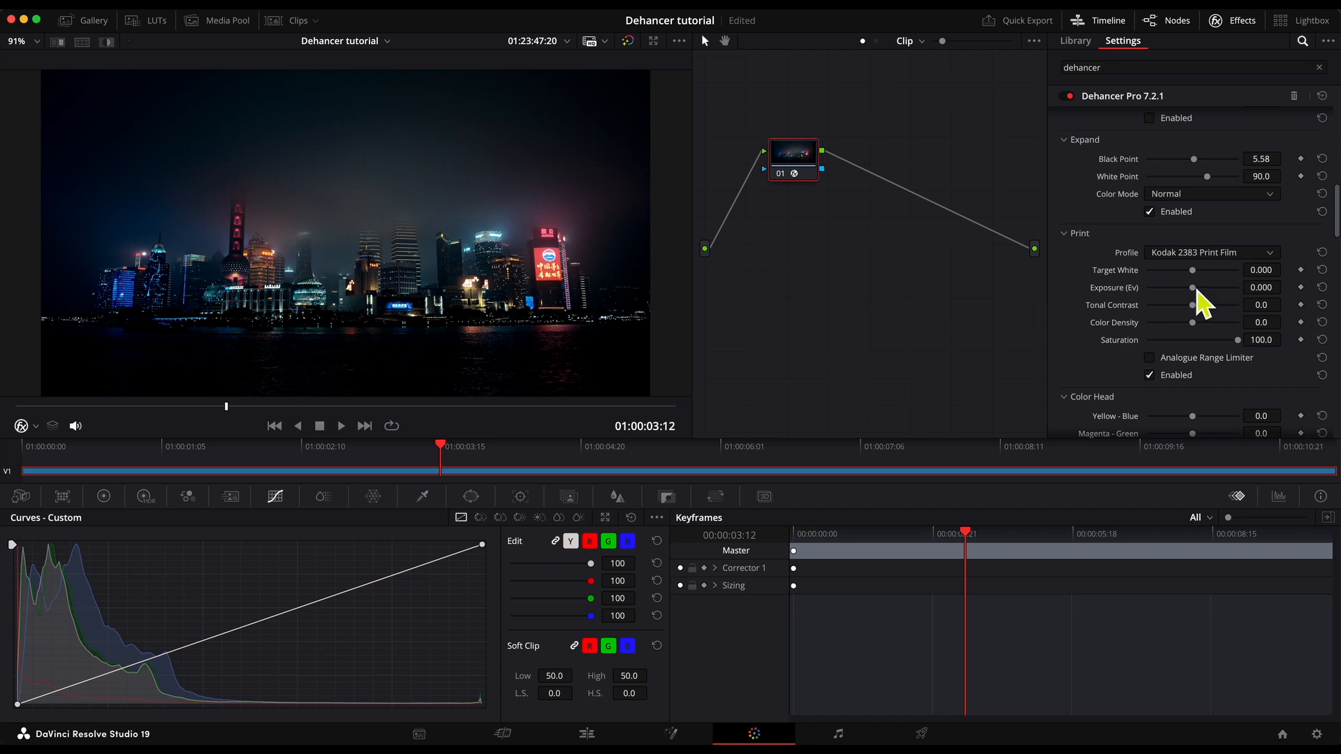
drag(1197, 288, 1206, 293)
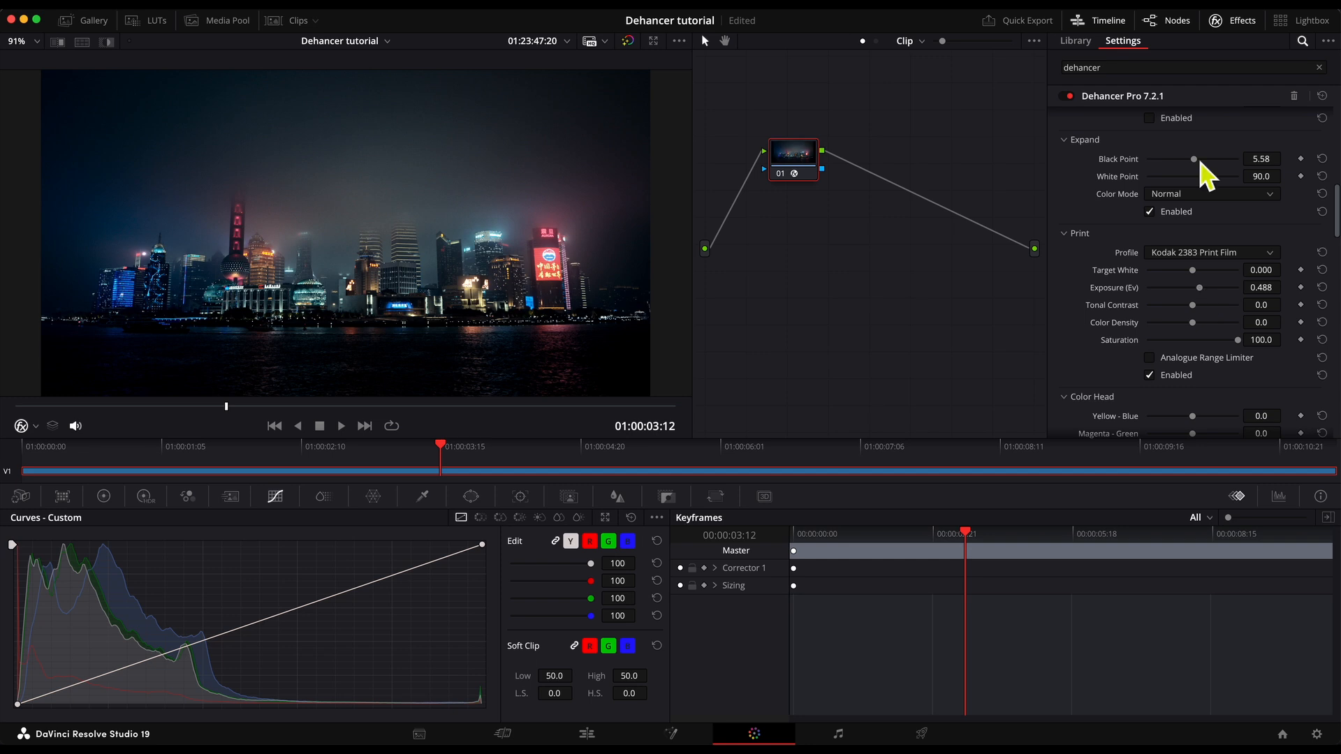
Lower the Expand Black Point to about 3.28 and raise the Film Developer Color Boost to about 44.2.
drag(1198, 161, 1194, 160)
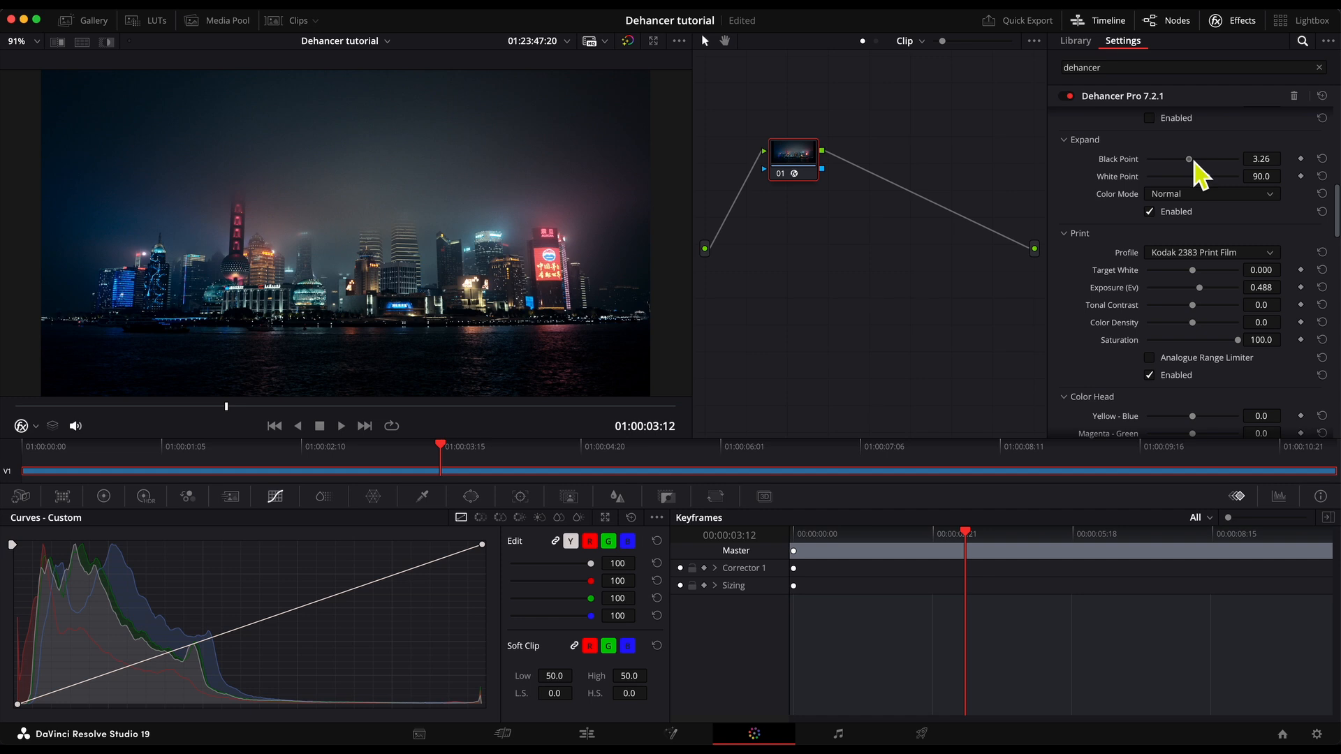
scroll(1208, 231, up, 3)
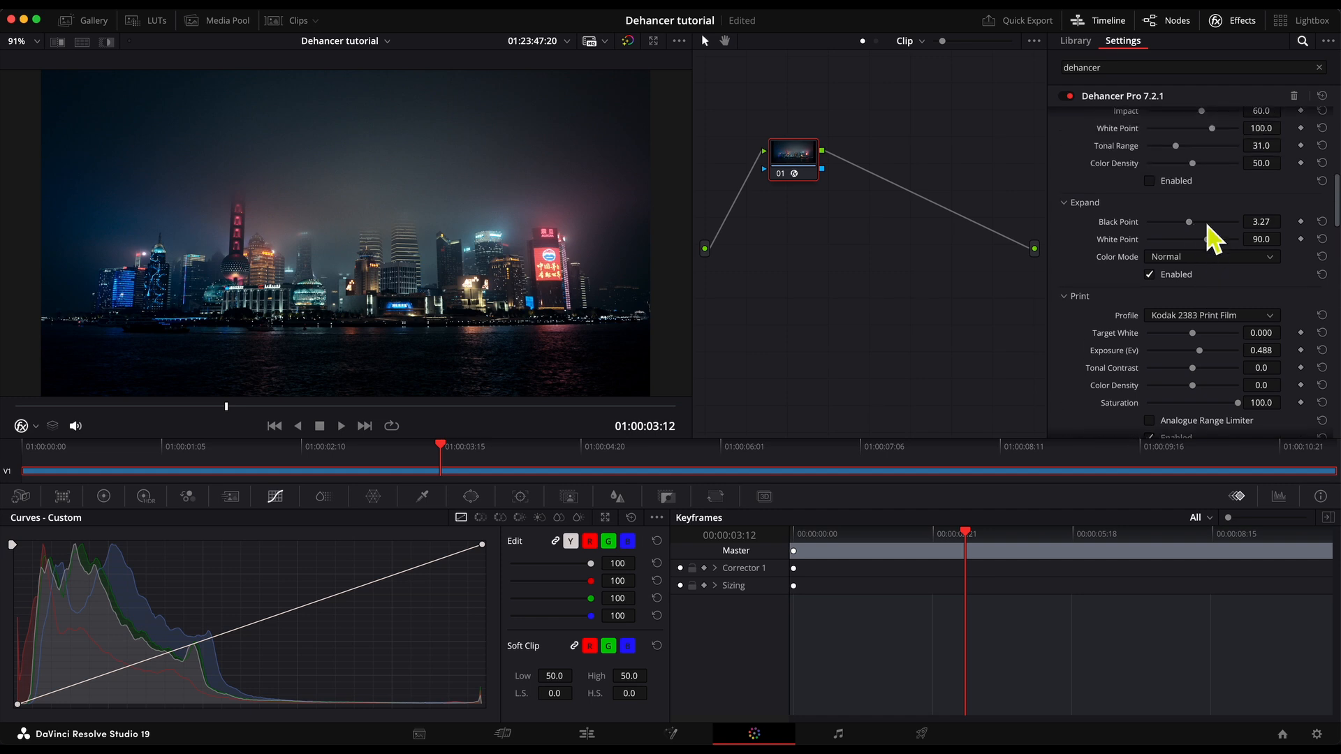
scroll(1208, 234, up, 5)
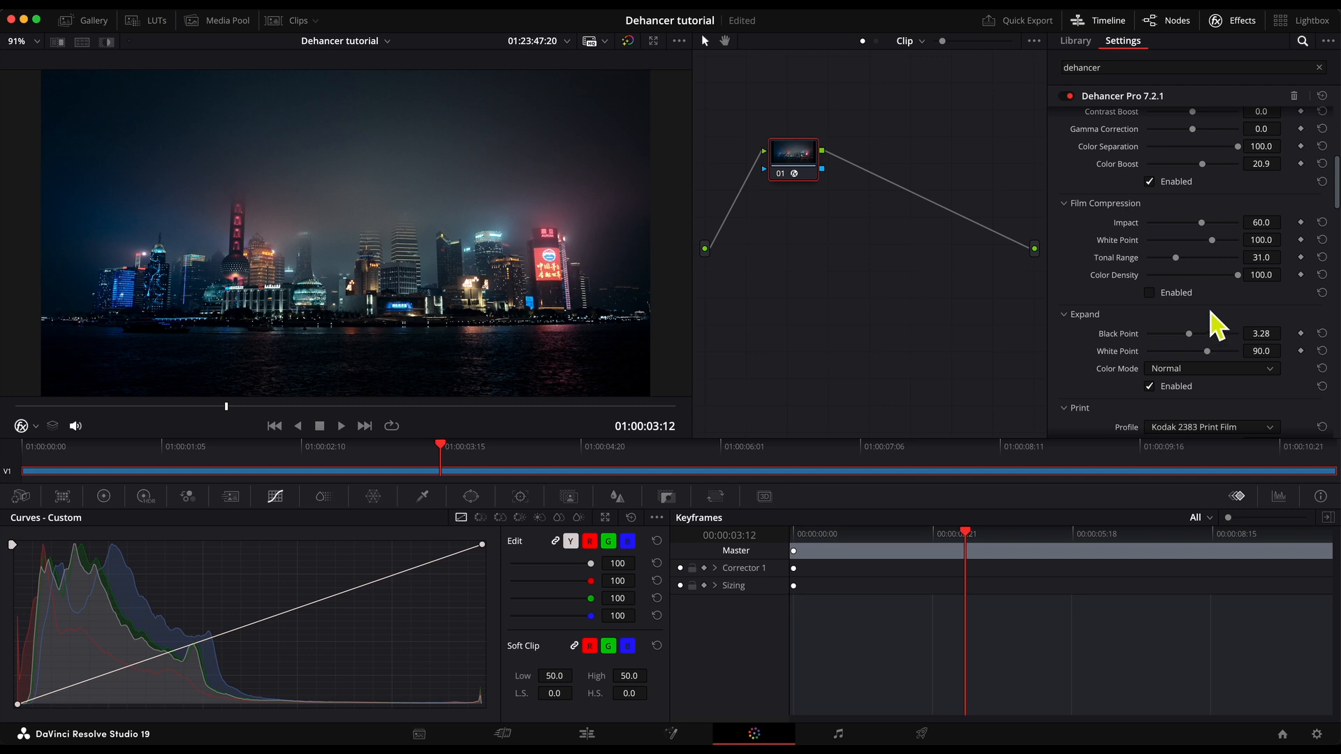
scroll(1211, 311, up, 3)
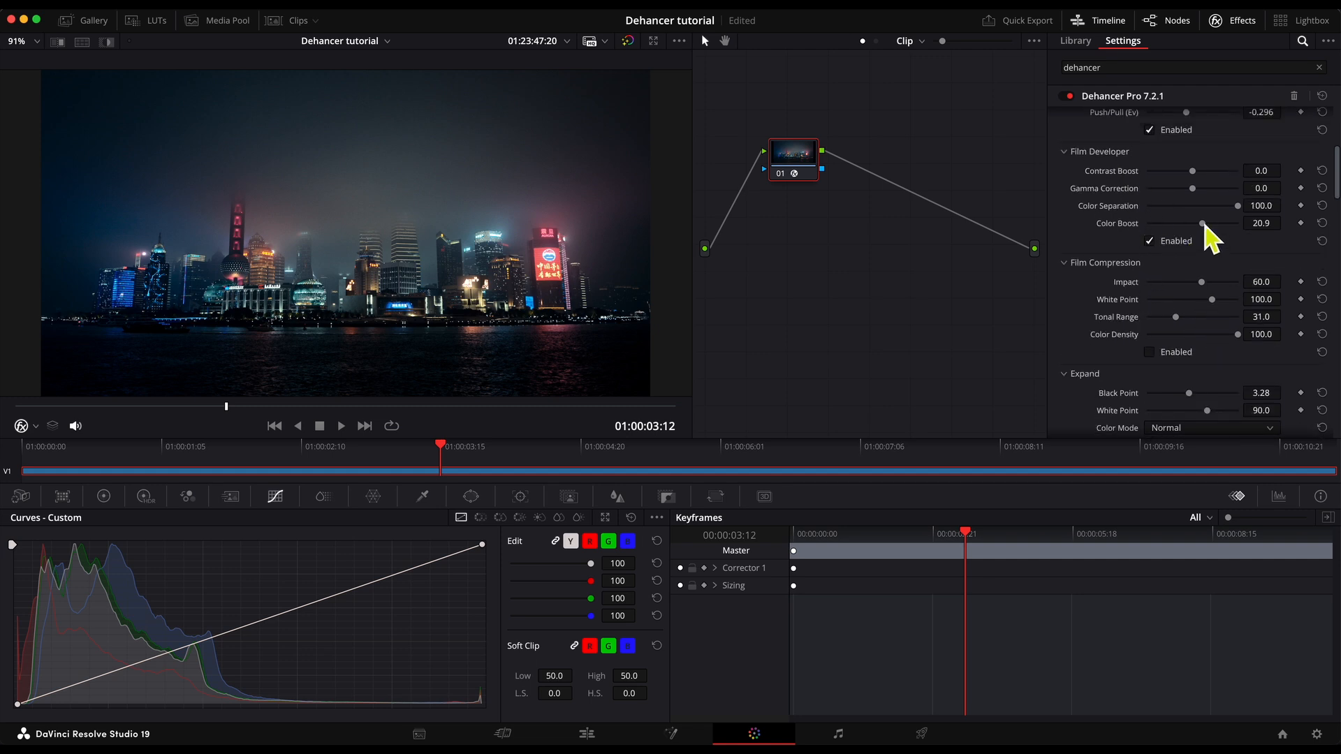
drag(1203, 225, 1217, 235)
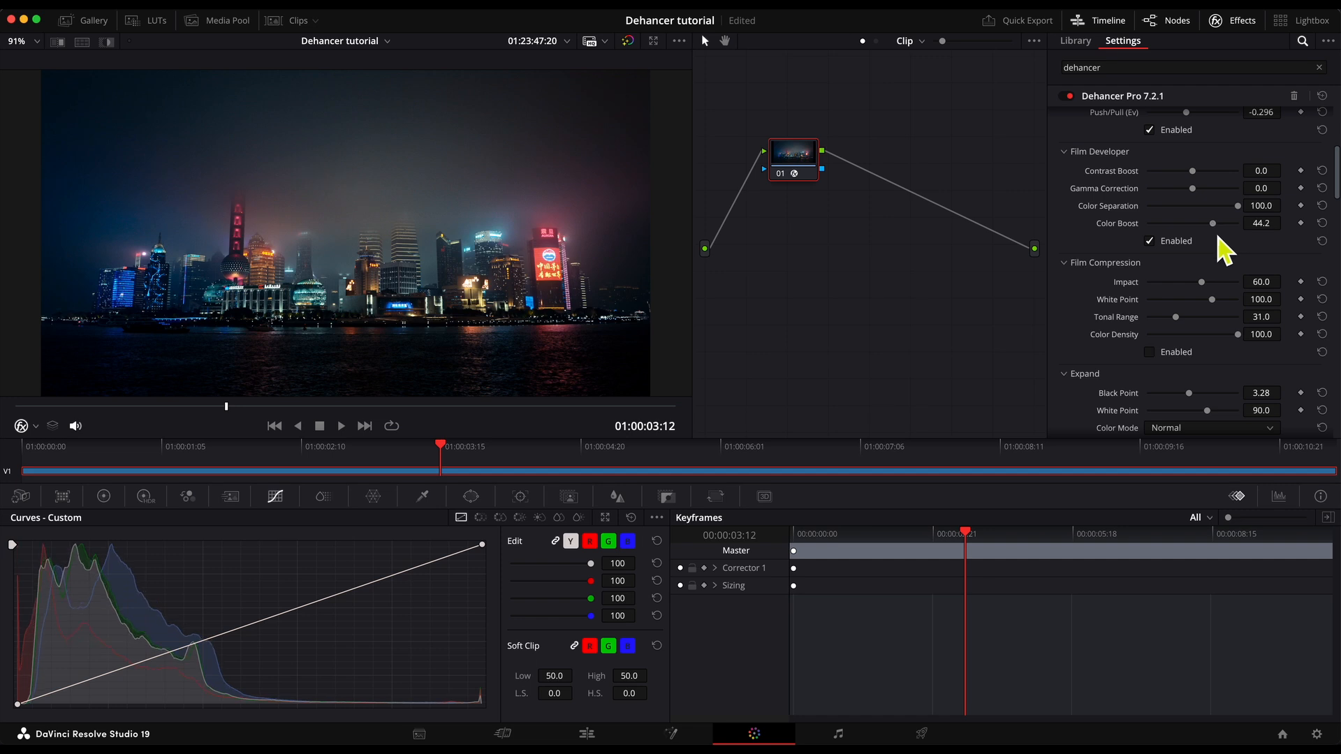
Try Film Grain and browse its film format profiles, leaving the grain disabled.
scroll(1219, 308, down, 10)
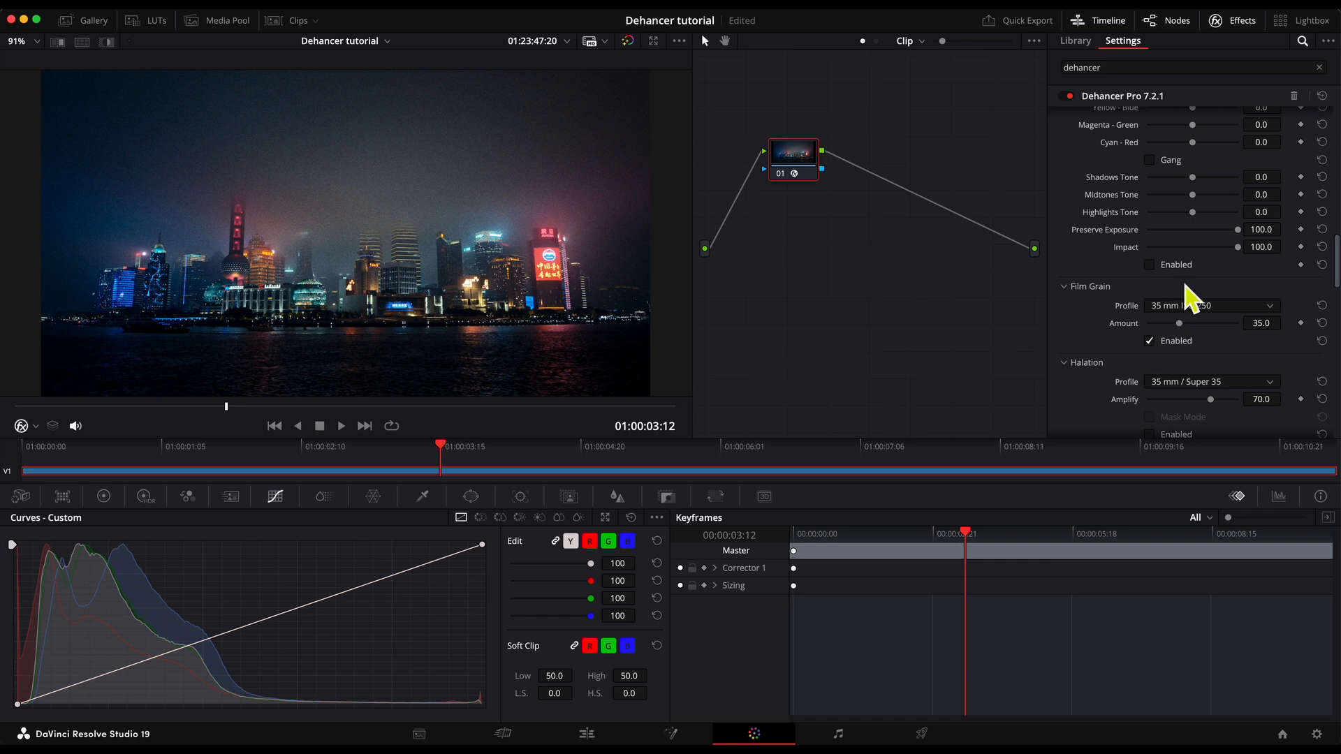
click(1198, 306)
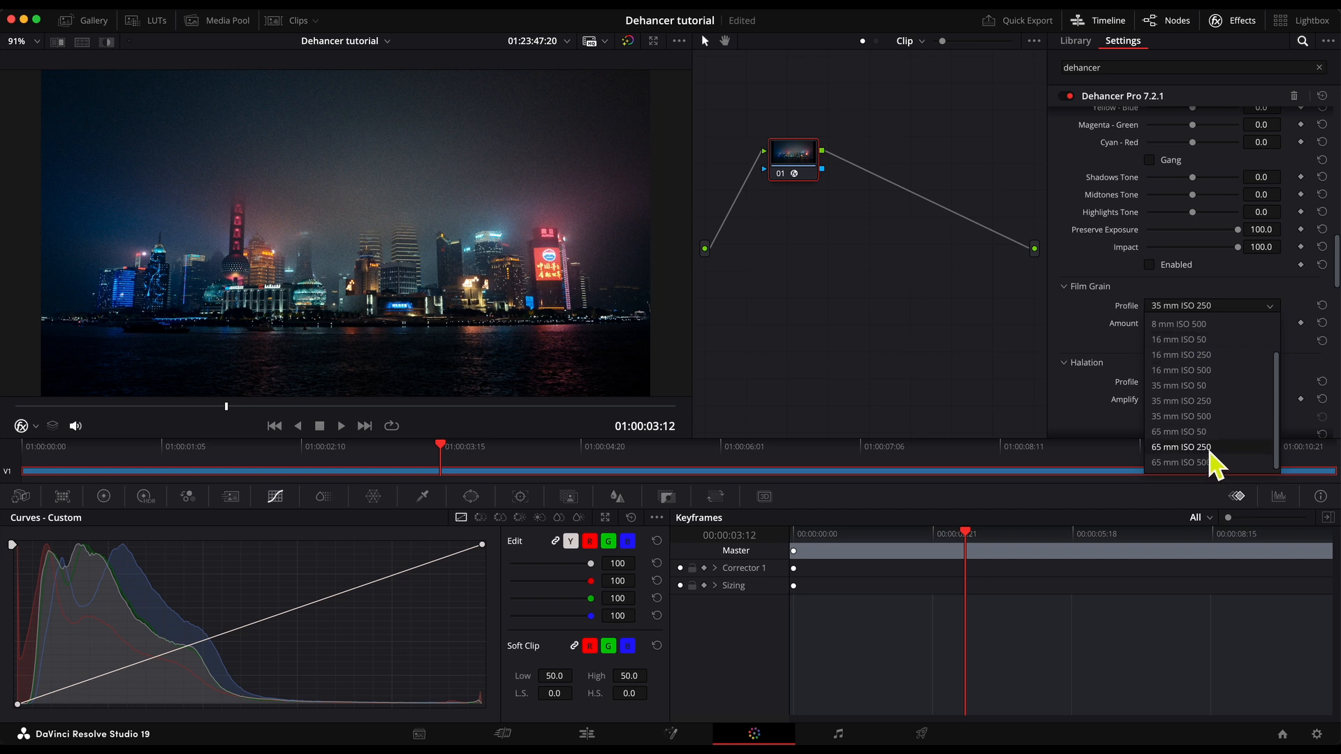
key(Escape)
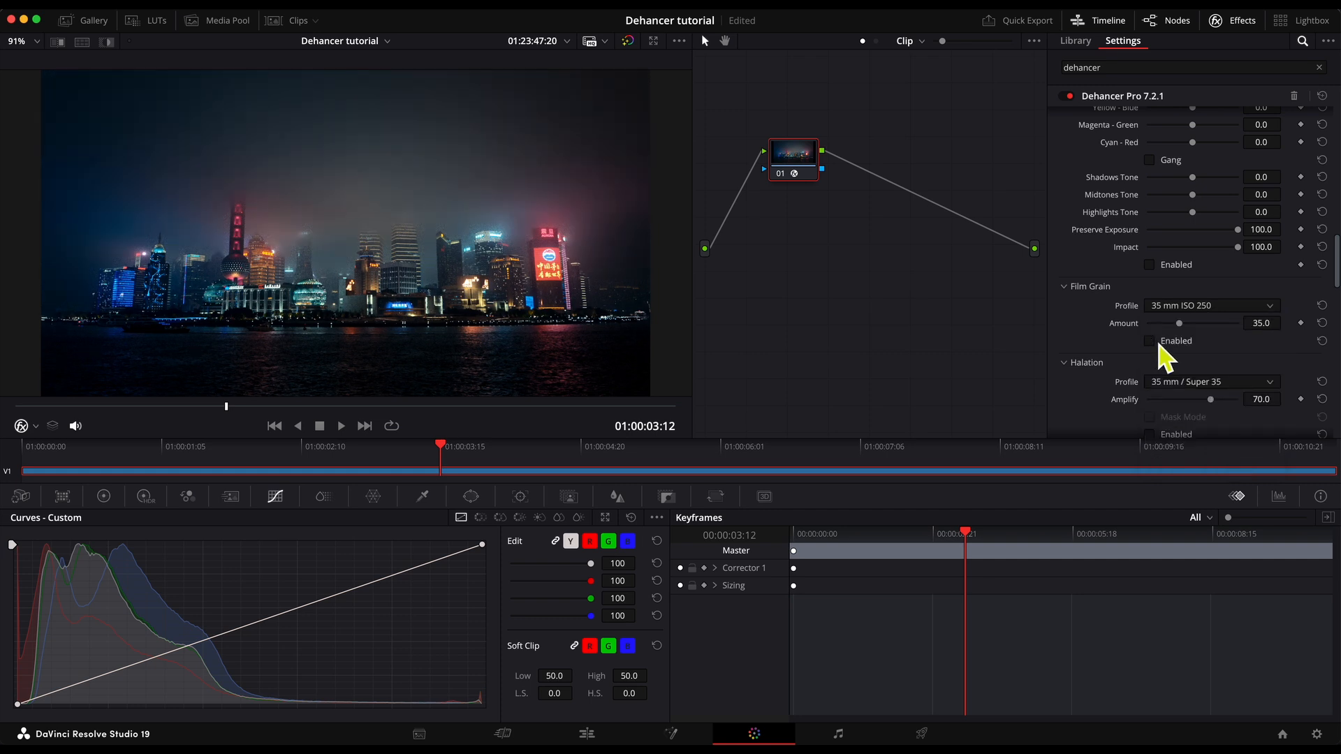
click(1155, 341)
Enable Halation and play the clip in close-up, comparing the footage with and without the effect.
scroll(1165, 358, down, 4)
click(1149, 314)
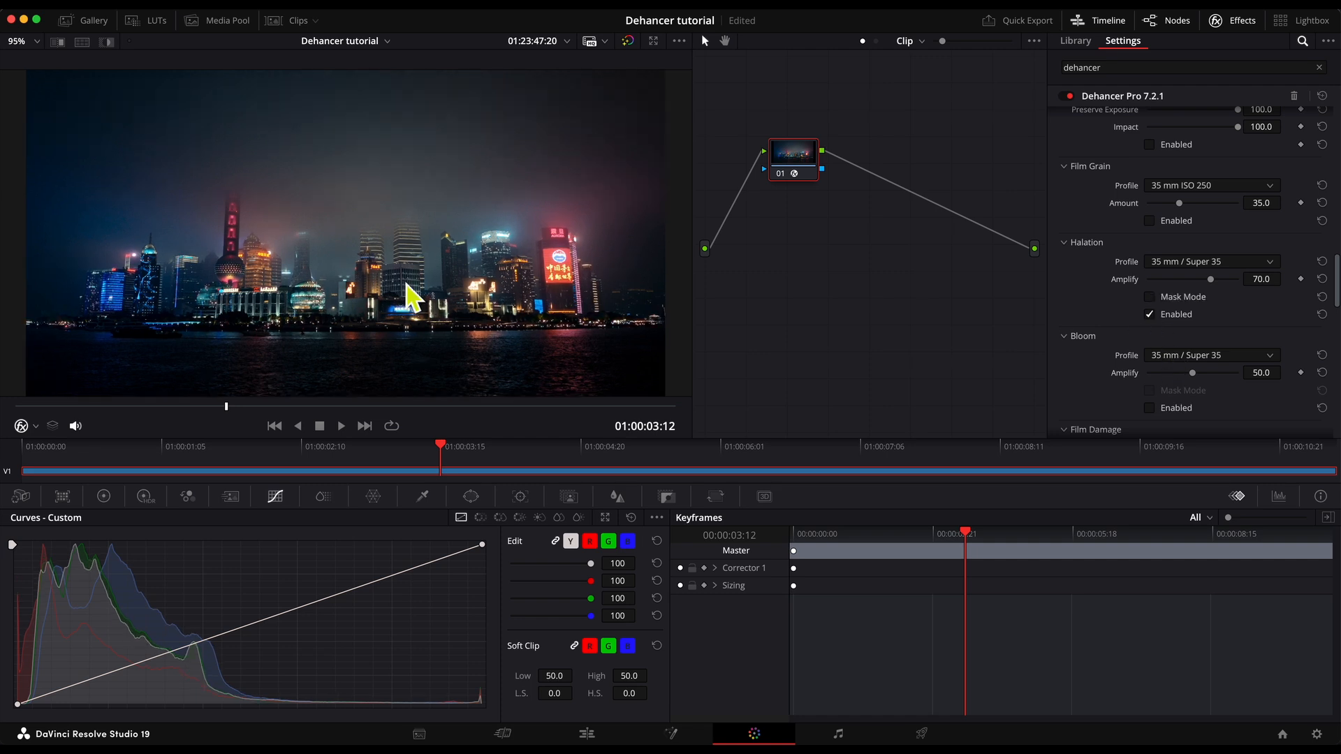
scroll(409, 288, up, 1)
scroll(359, 293, up, 4)
key(space)
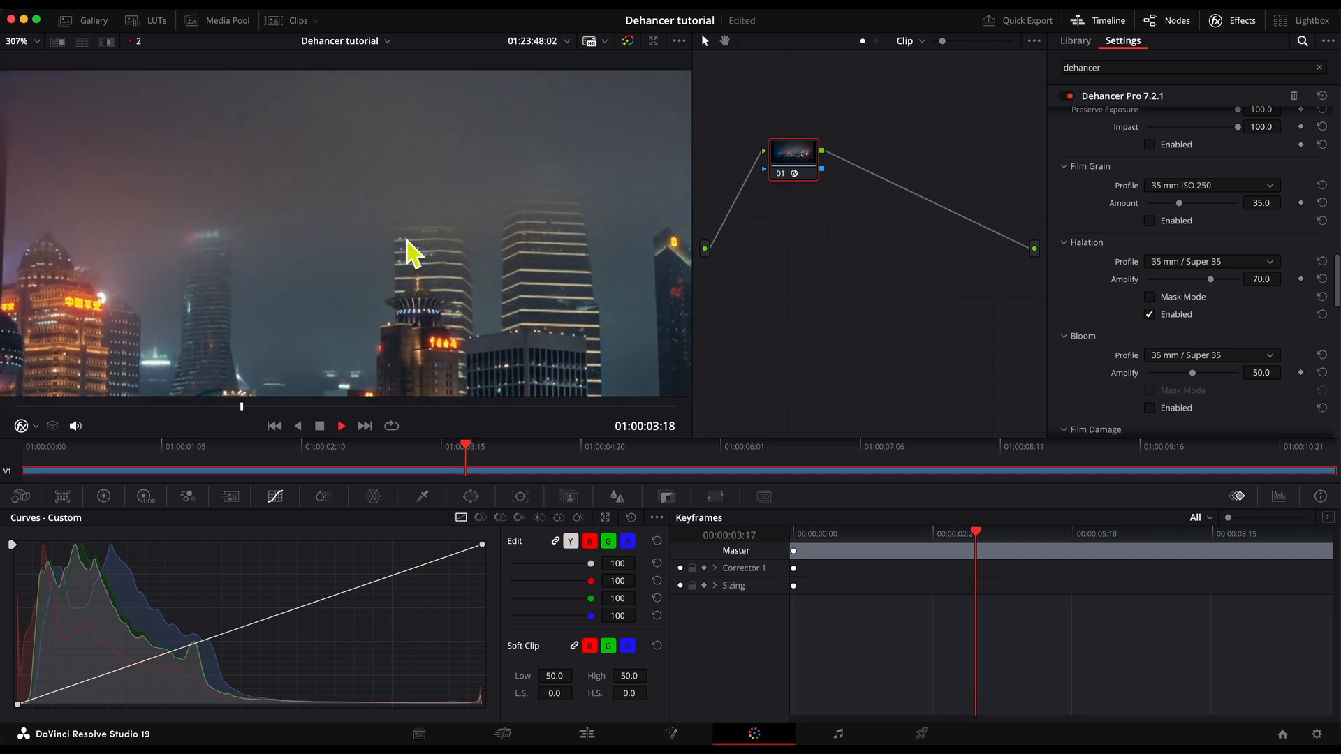
click(1176, 315)
click(1177, 314)
click(1176, 314)
click(1177, 315)
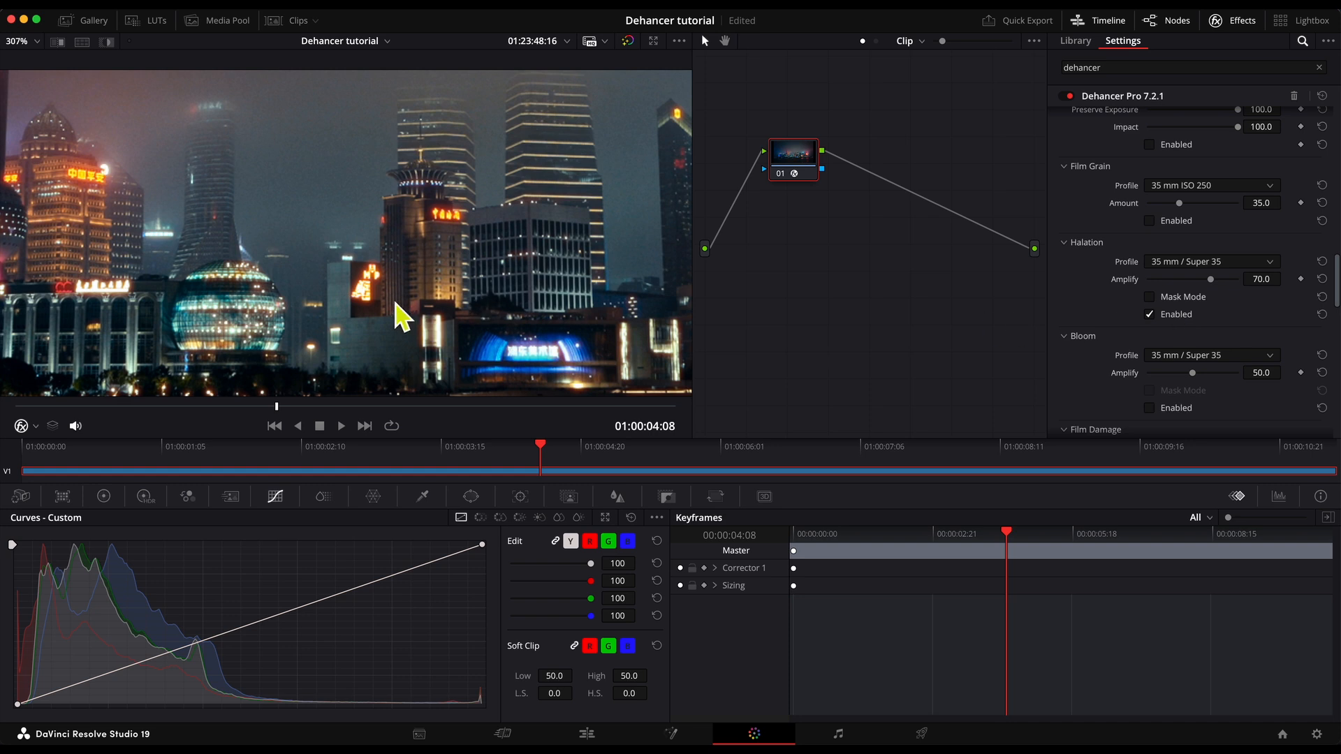
Set the Halation Amplify to about 60.5 and keep the effect enabled after comparing it on and off.
click(1151, 315)
click(1152, 318)
mouse_move(1209, 279)
mouse_down()
mouse_move(1220, 281)
mouse_move(1189, 290)
mouse_move(1208, 297)
mouse_up()
click(1160, 314)
Enable Bloom, compare it on and off across the skyline, and reduce its Amplify to about 24.0.
scroll(1184, 316, down, 1)
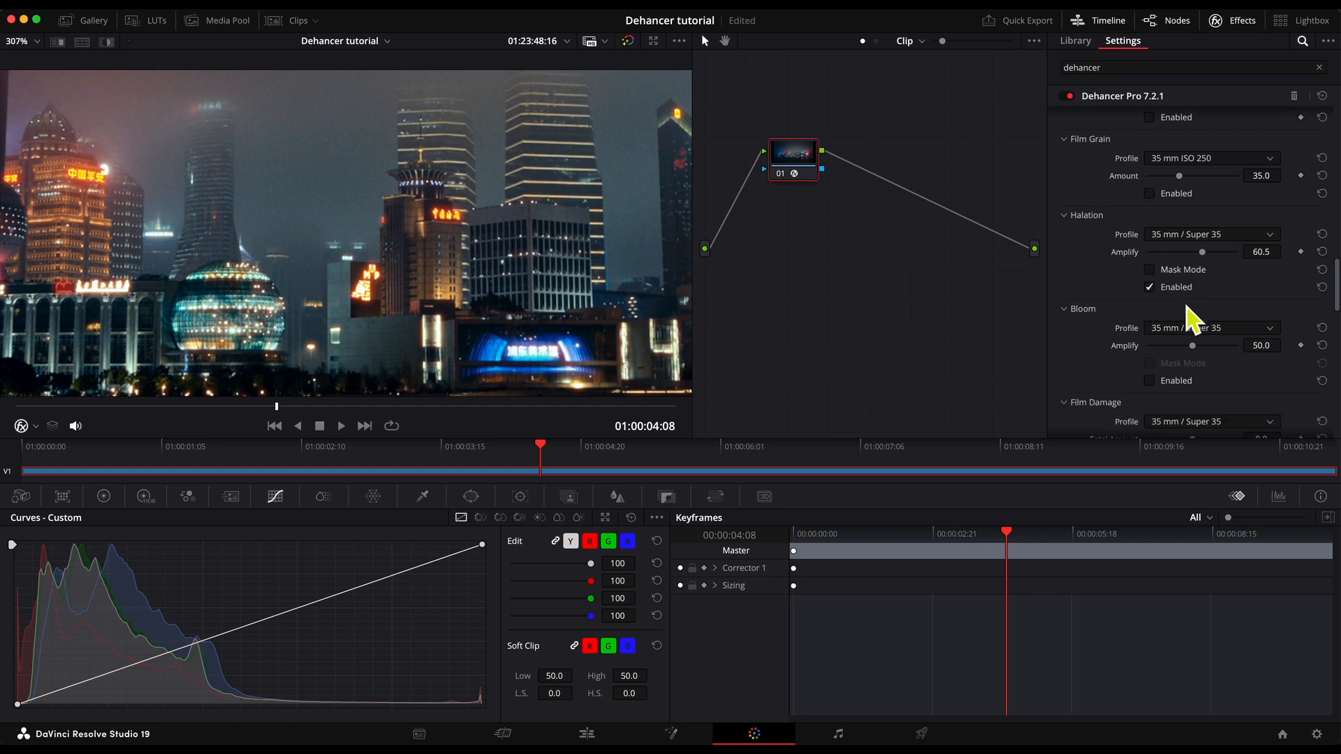
click(1173, 382)
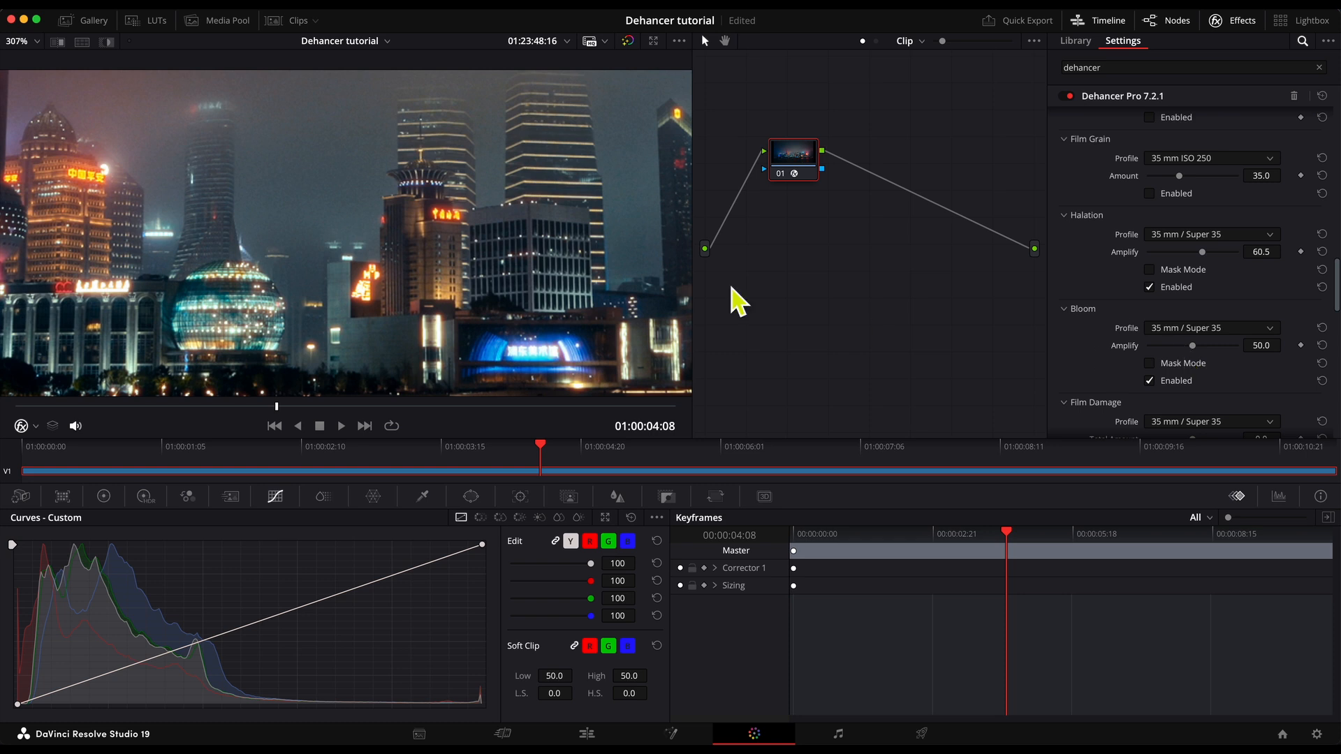
scroll(569, 263, down, 5)
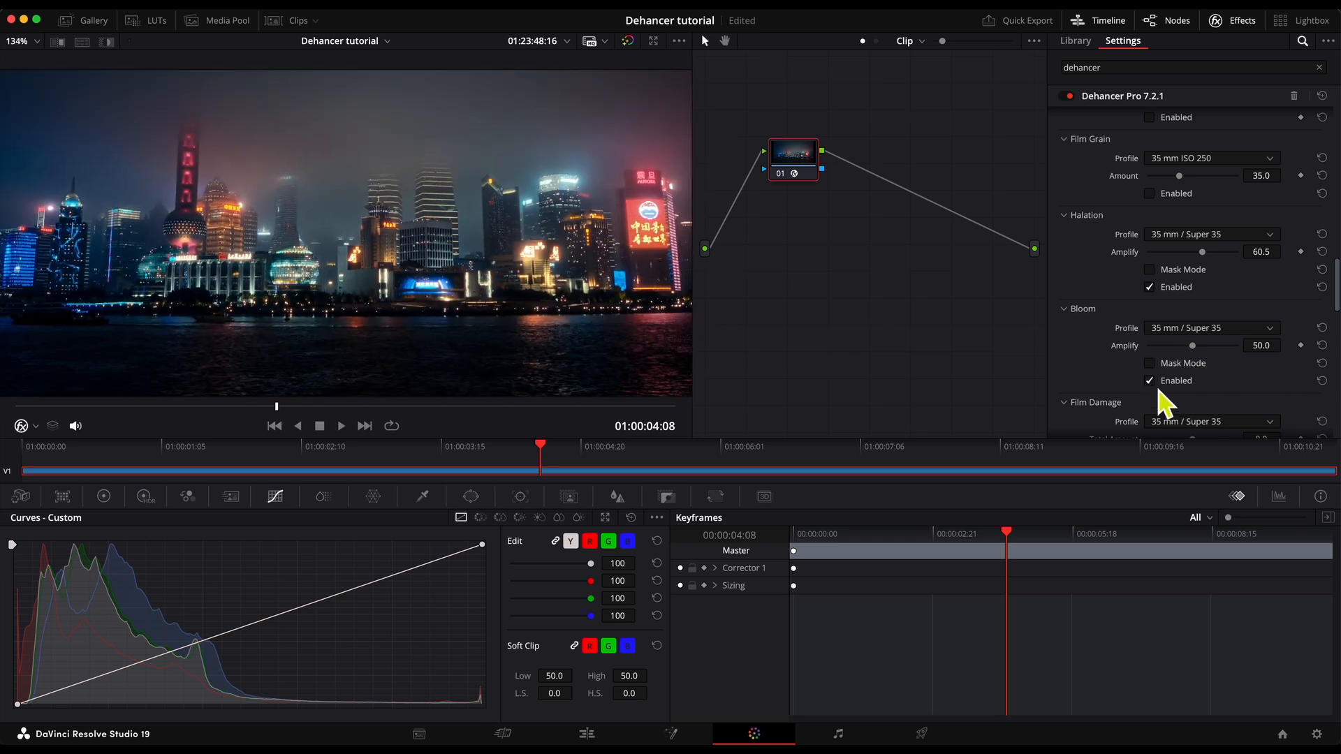
click(1172, 384)
click(1173, 384)
click(1173, 384)
click(1173, 384)
drag(1189, 349, 1173, 352)
Try the Film Damage and Film Breath effects, leaving both disabled.
scroll(1173, 347, down, 5)
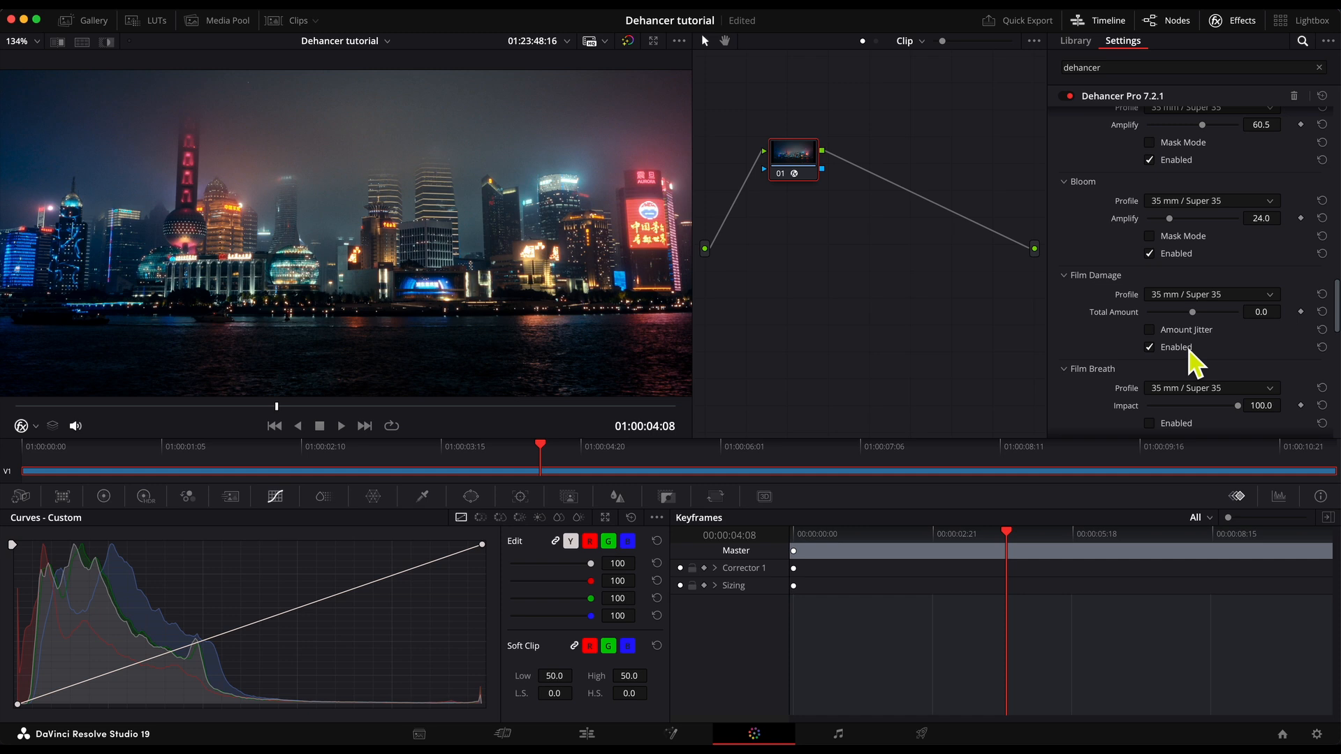
scroll(1196, 370, down, 5)
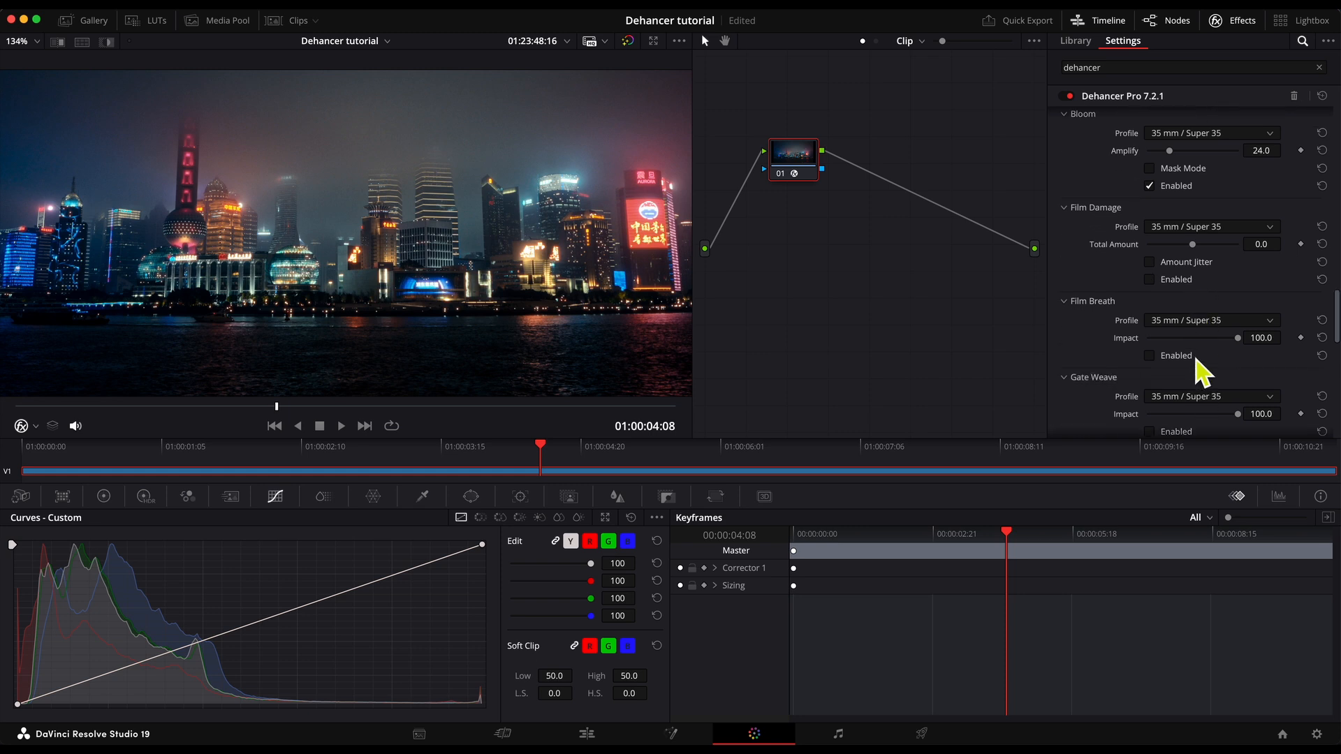
click(1175, 307)
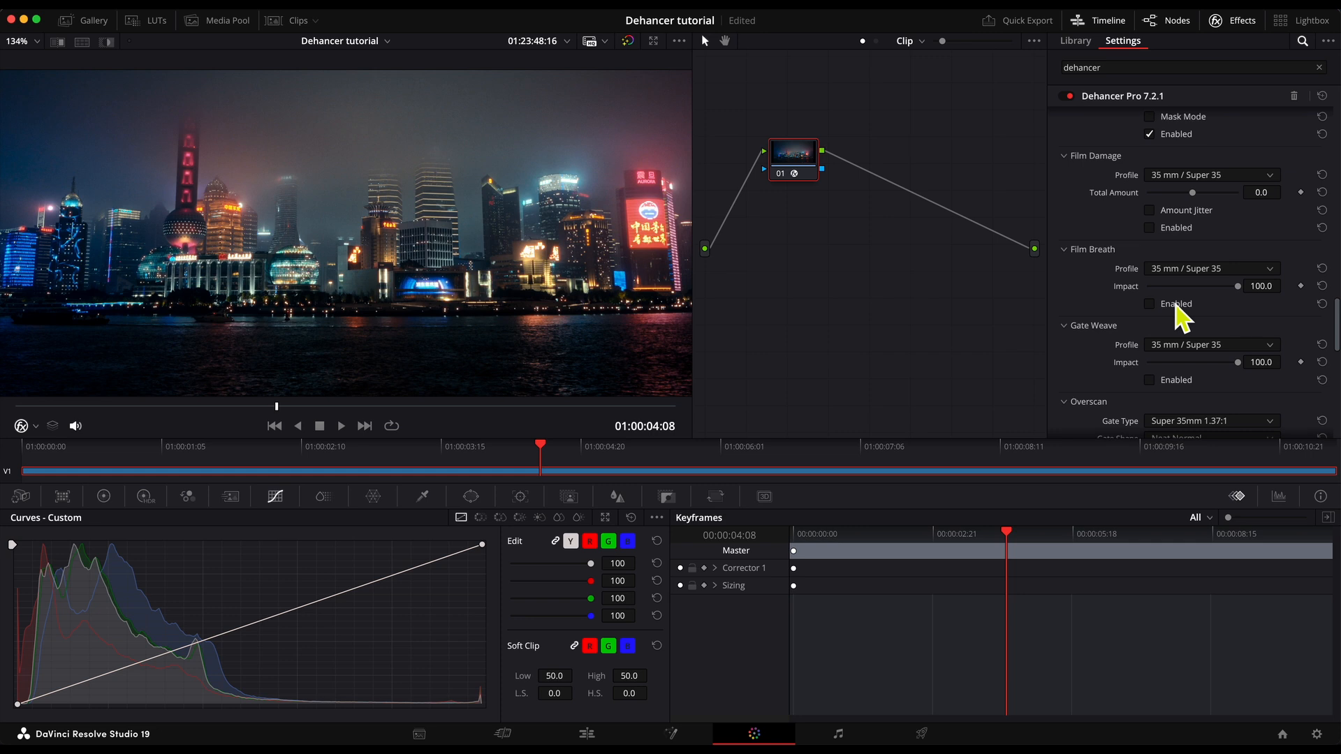
Toggle the Gate Weave effect on and off to compare the footage, leaving it disabled.
scroll(1179, 349, down, 1)
click(1180, 370)
click(1180, 370)
click(1180, 370)
click(1180, 370)
click(1180, 370)
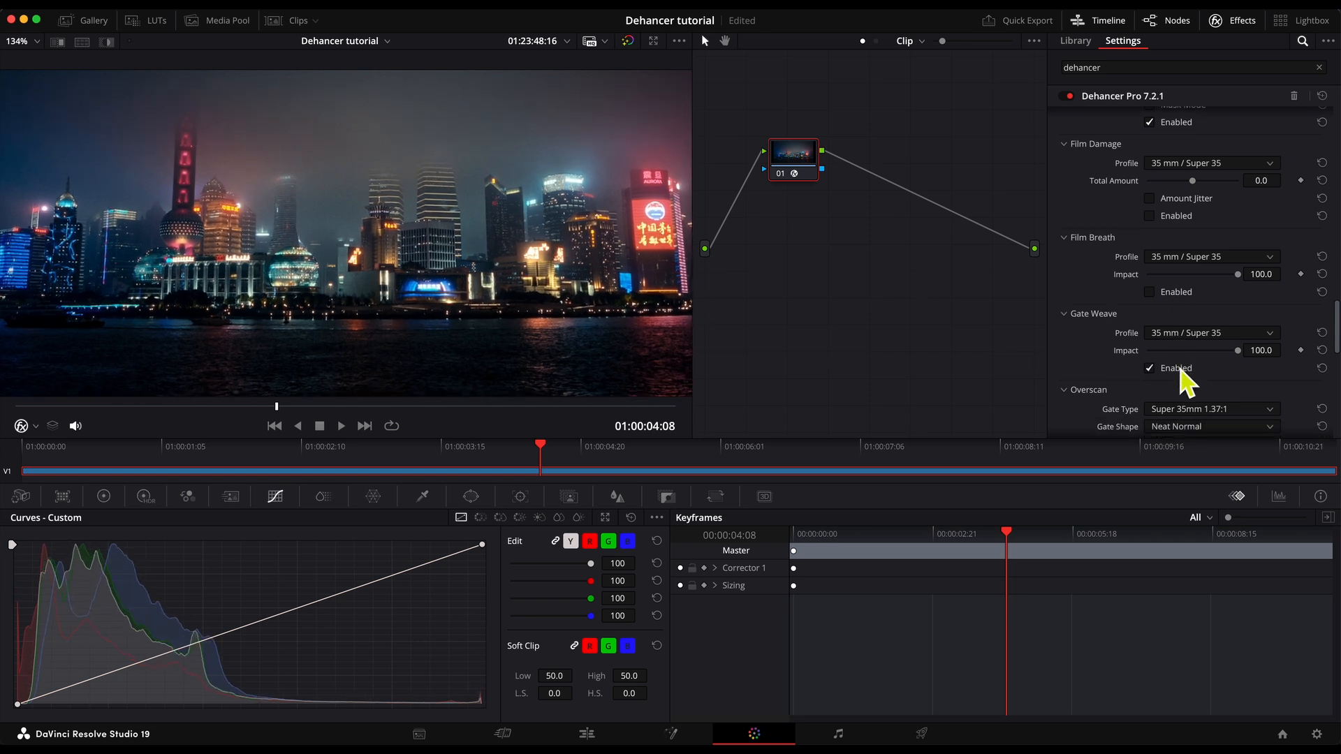
click(1181, 370)
Try the Overscan effect with its Gate Type set to Standard 16mm 1.37:1, leaving the effect disabled.
scroll(1187, 346, down, 5)
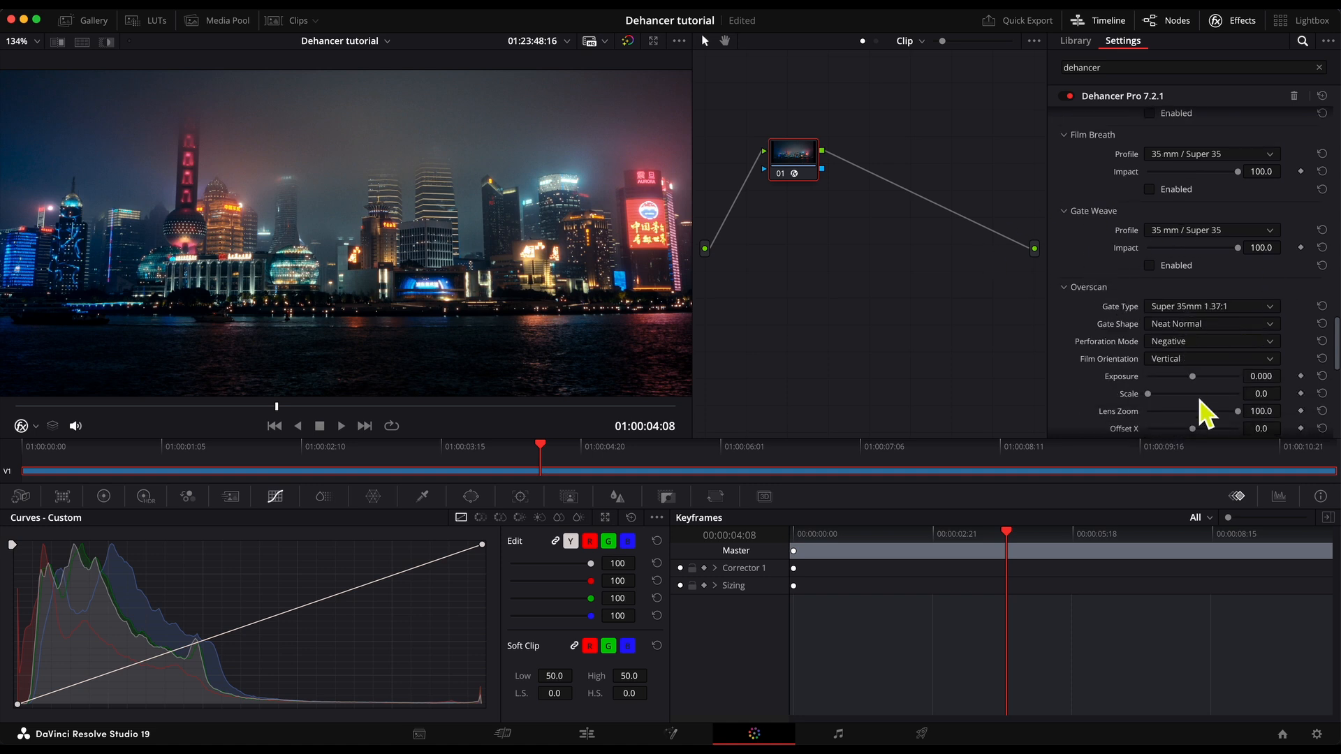
scroll(1200, 412, down, 5)
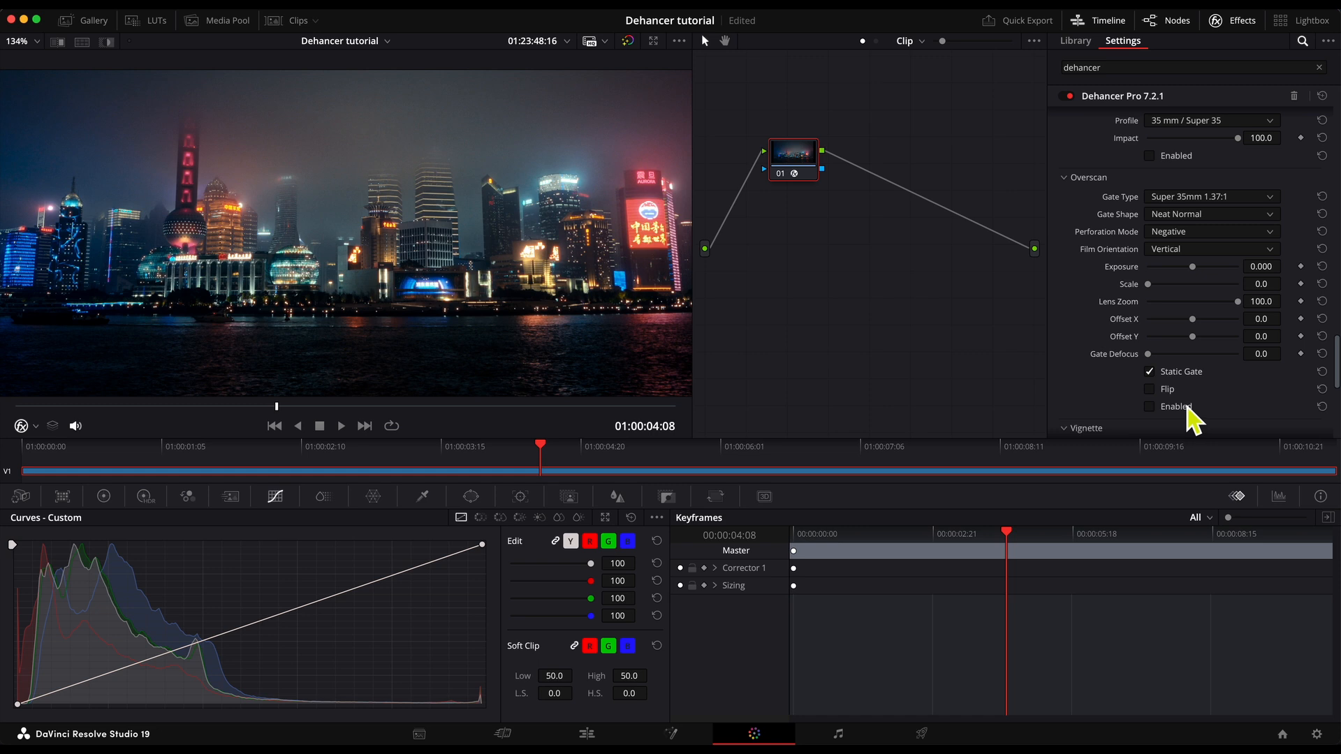
click(1179, 407)
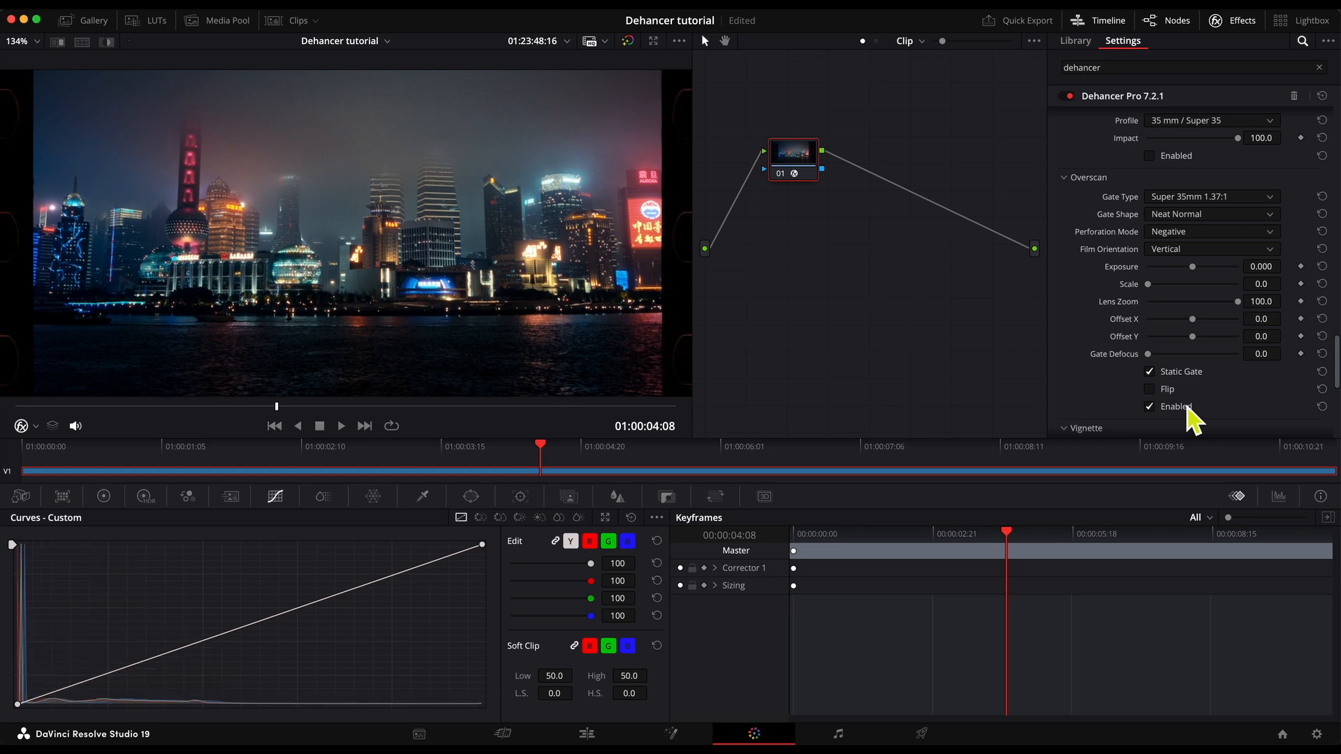
click(1163, 203)
click(1200, 233)
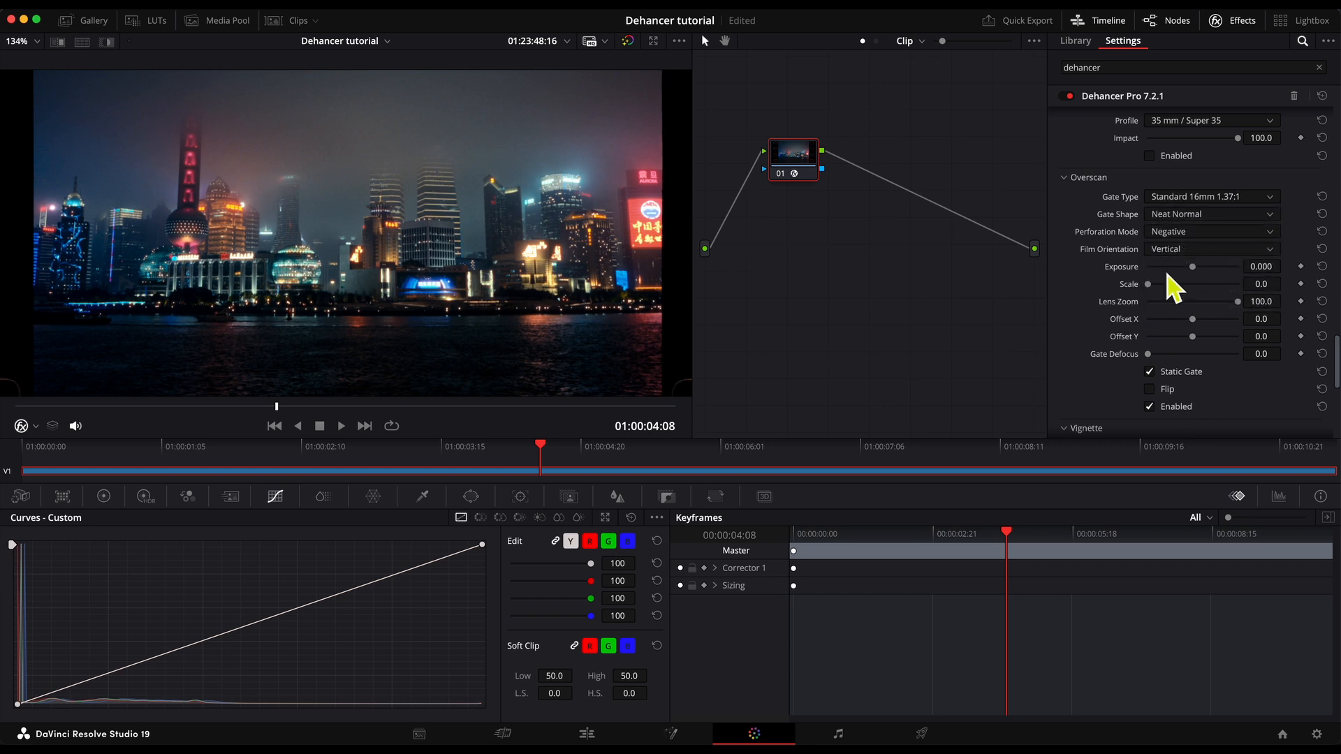
click(1197, 199)
click(1208, 308)
click(1185, 409)
Compare the skyline with the Vignette effect on and off, leaving it disabled.
scroll(1191, 374, down, 5)
scroll(1191, 367, down, 1)
scroll(1190, 366, up, 1)
scroll(1102, 300, down, 1)
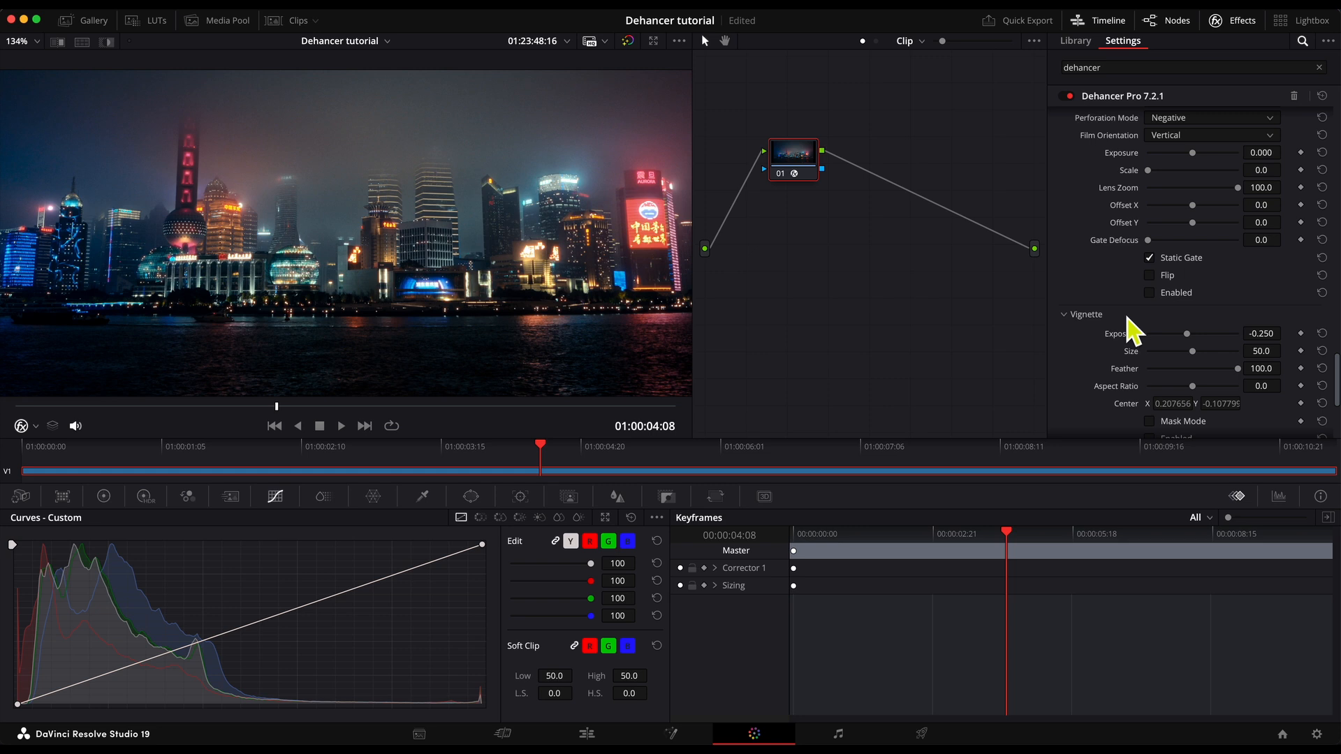
scroll(1182, 428, down, 1)
click(1179, 382)
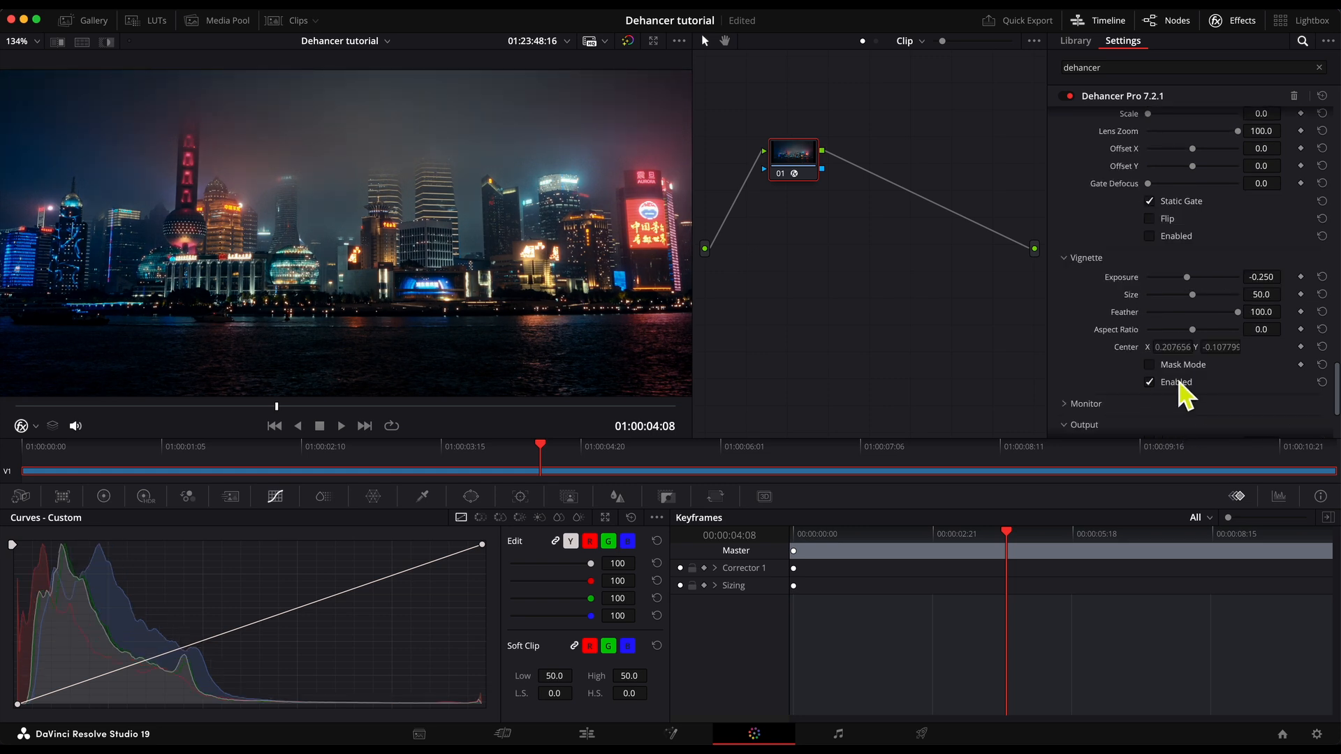
click(1179, 381)
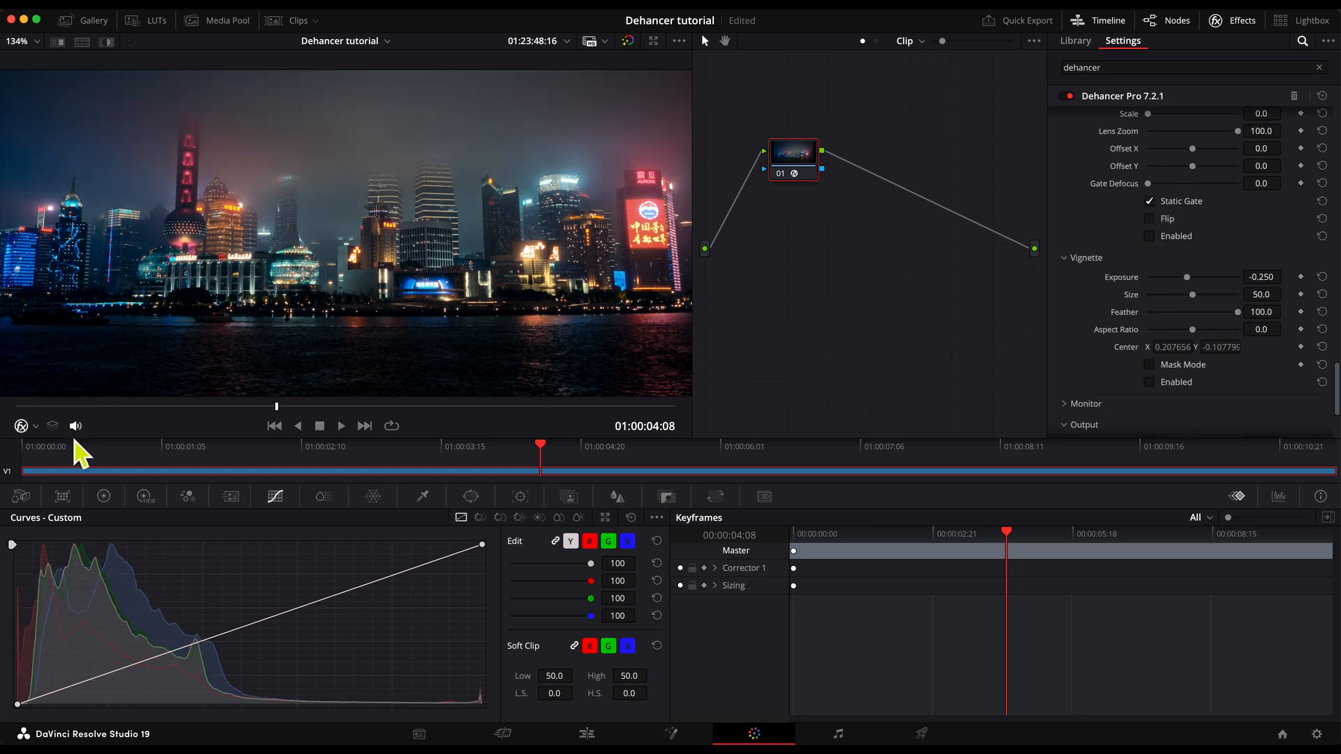
click(1180, 382)
click(1180, 383)
Compare the image at an Output Total Impact of 0.0 and restore it to 100.0.
scroll(1098, 347, down, 2)
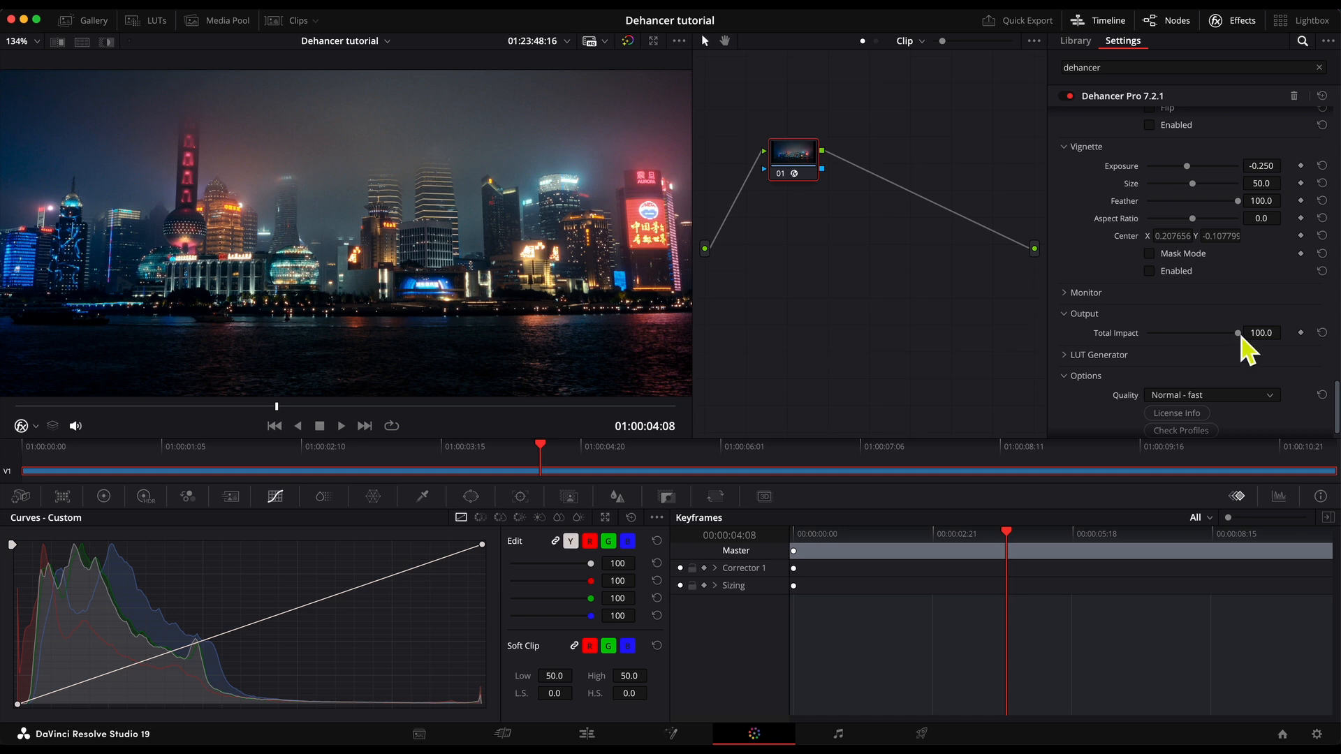
drag(1237, 333, 1026, 353)
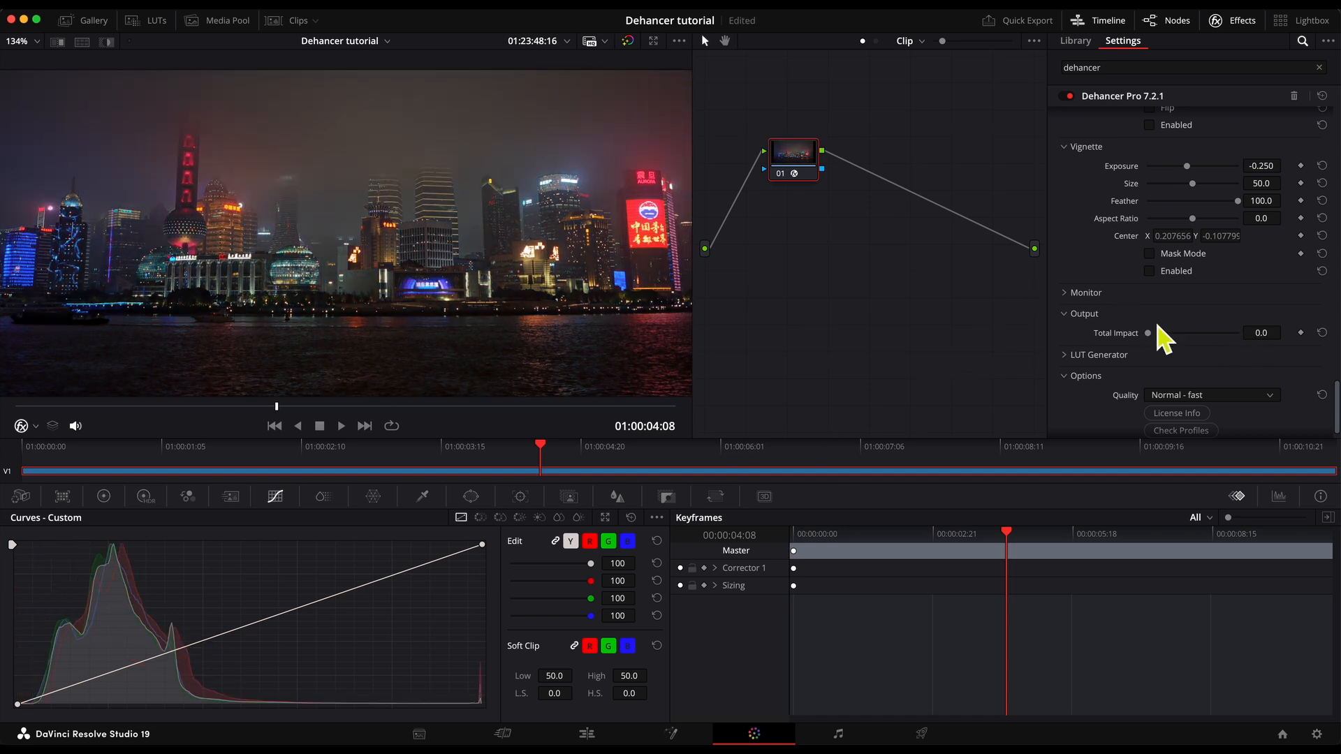
drag(1152, 339, 1255, 343)
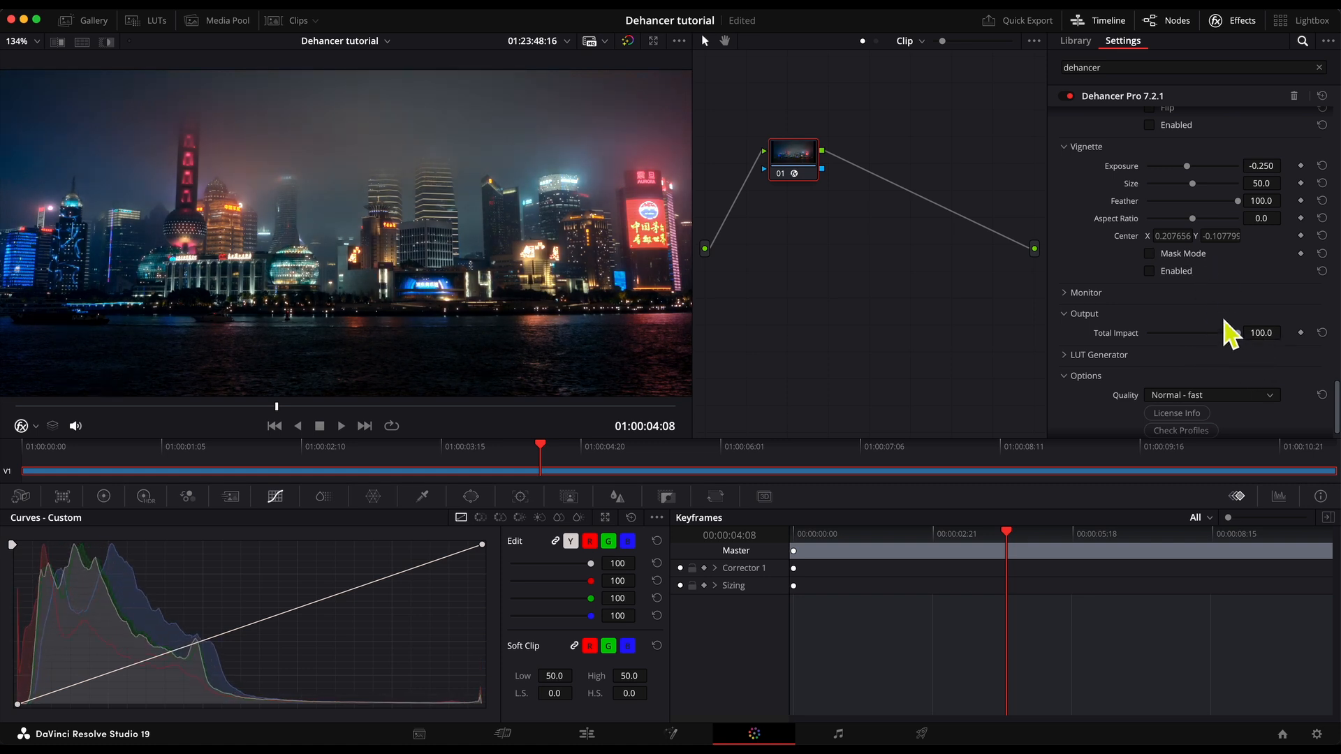
Reduce the Output Total Impact of the film look to about 84.5.
scroll(1221, 359, up, 10)
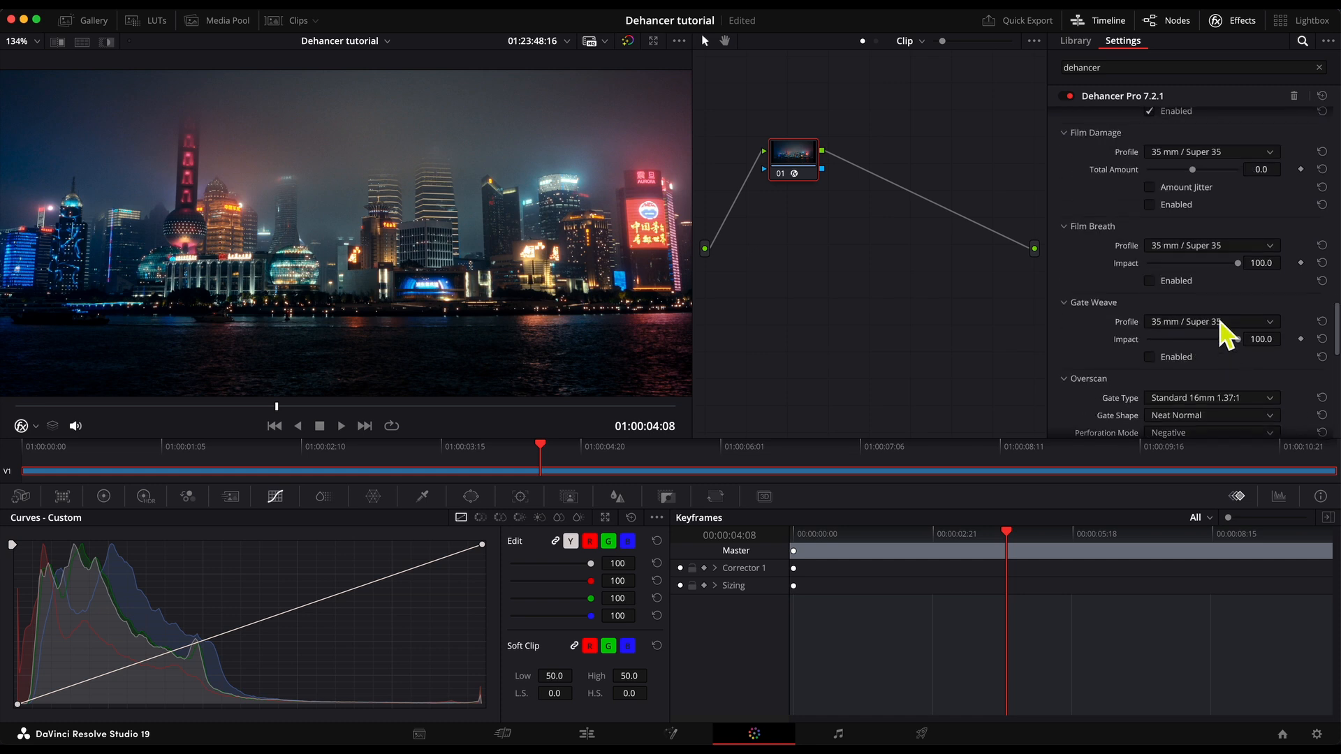
scroll(1213, 223, up, 2)
scroll(1215, 237, down, 10)
drag(1237, 308, 1229, 313)
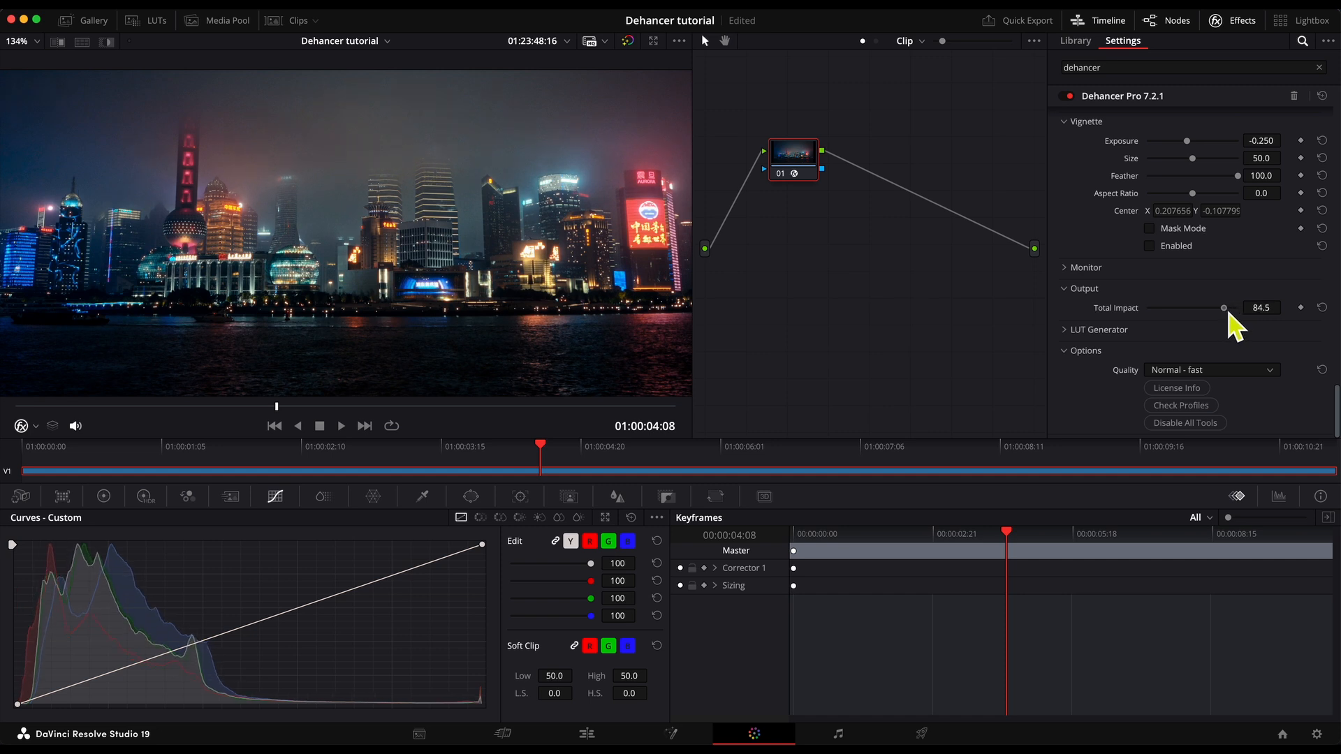